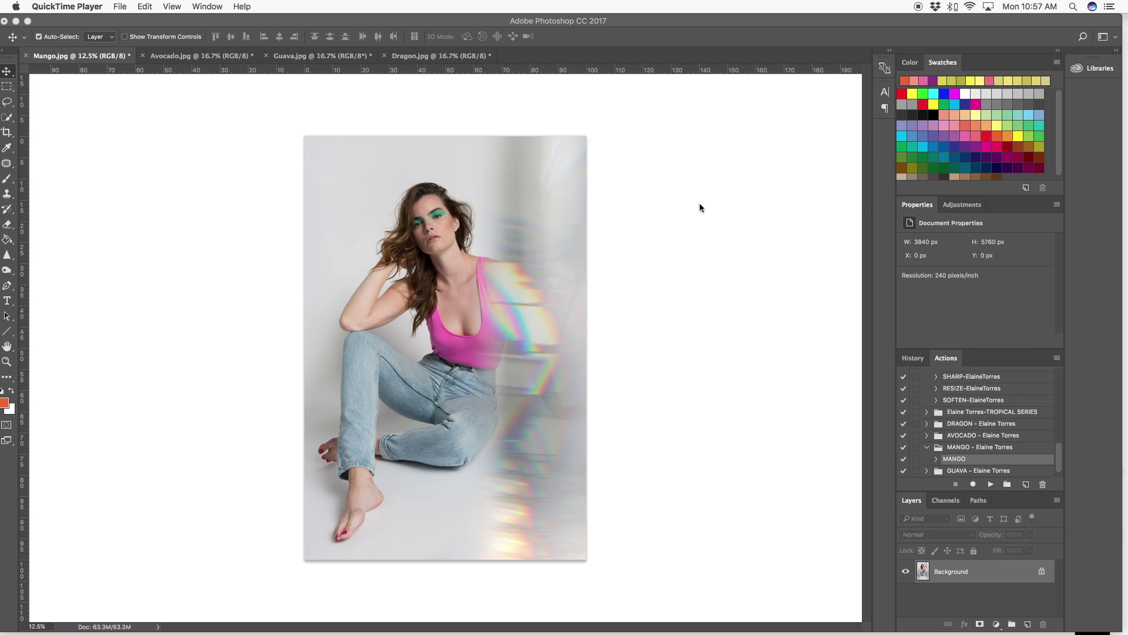
Run the MANGO action on the Mango.jpg photo
scroll(958, 416, down, 1)
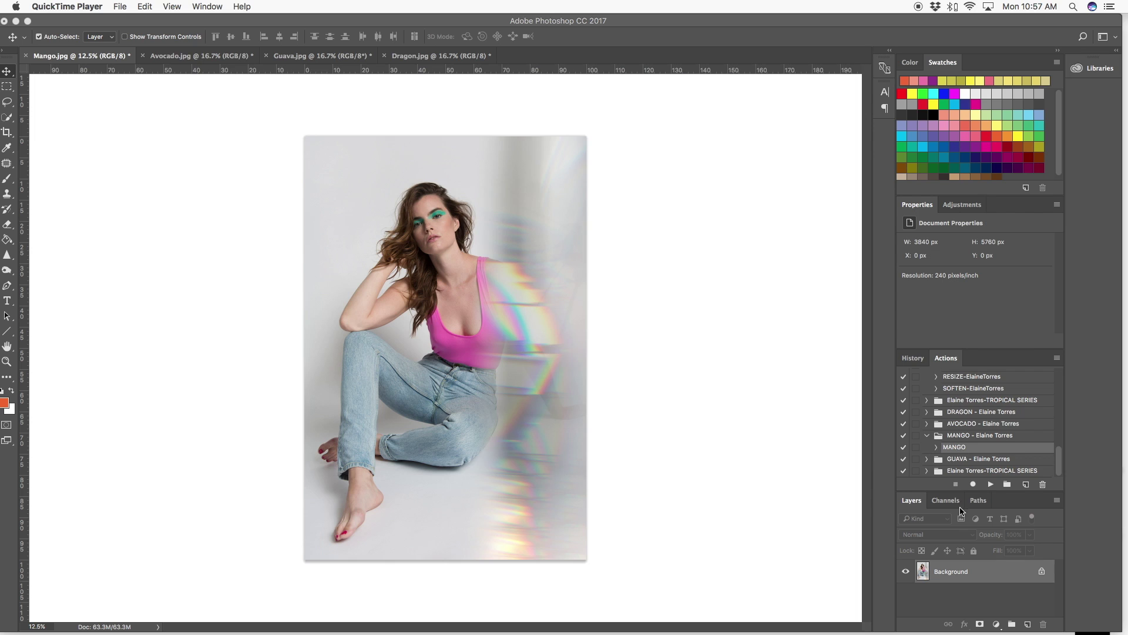
click(992, 483)
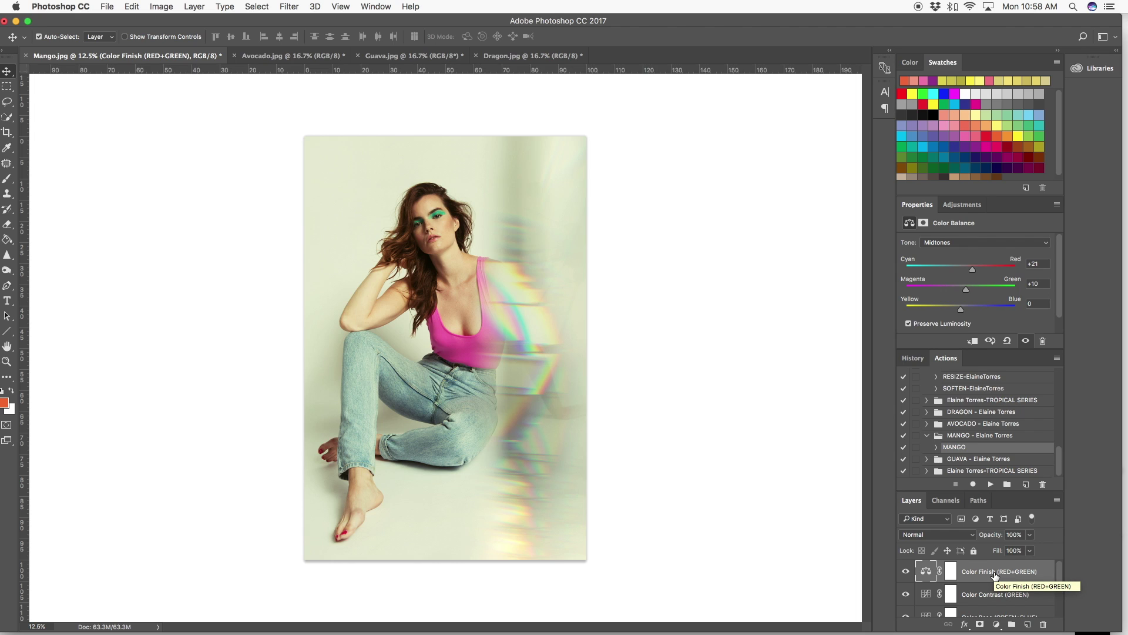
Examine the adjustment layers the MANGO action added, from Medium Contrast up to Color Finish (RED+GREEN), and their settings
scroll(994, 576, down, 3)
scroll(994, 587, up, 3)
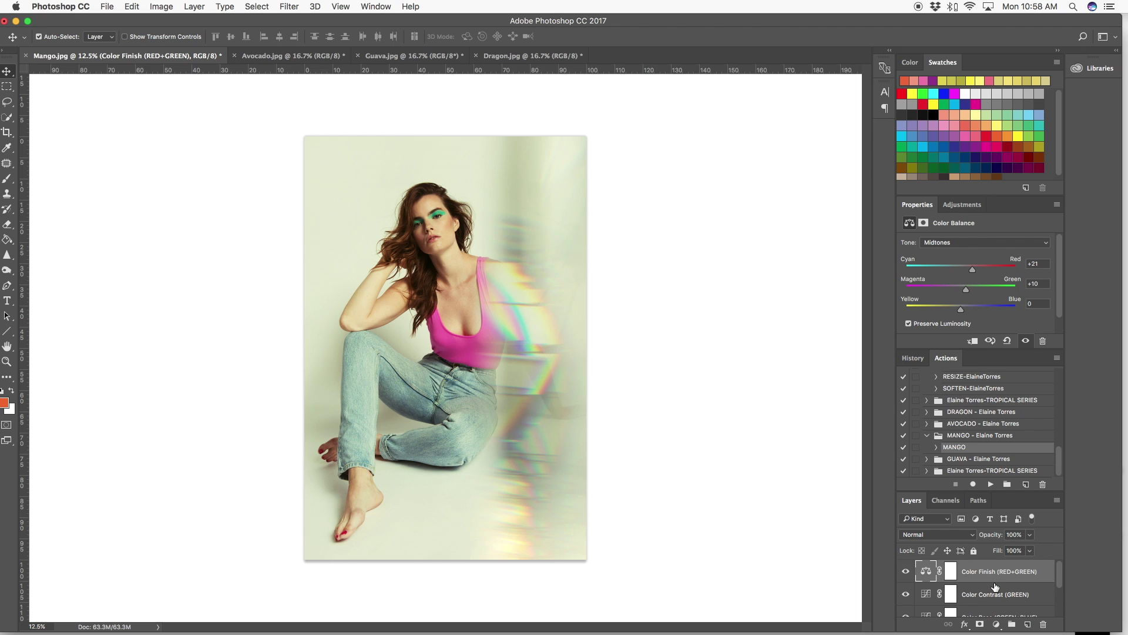
scroll(995, 587, down, 3)
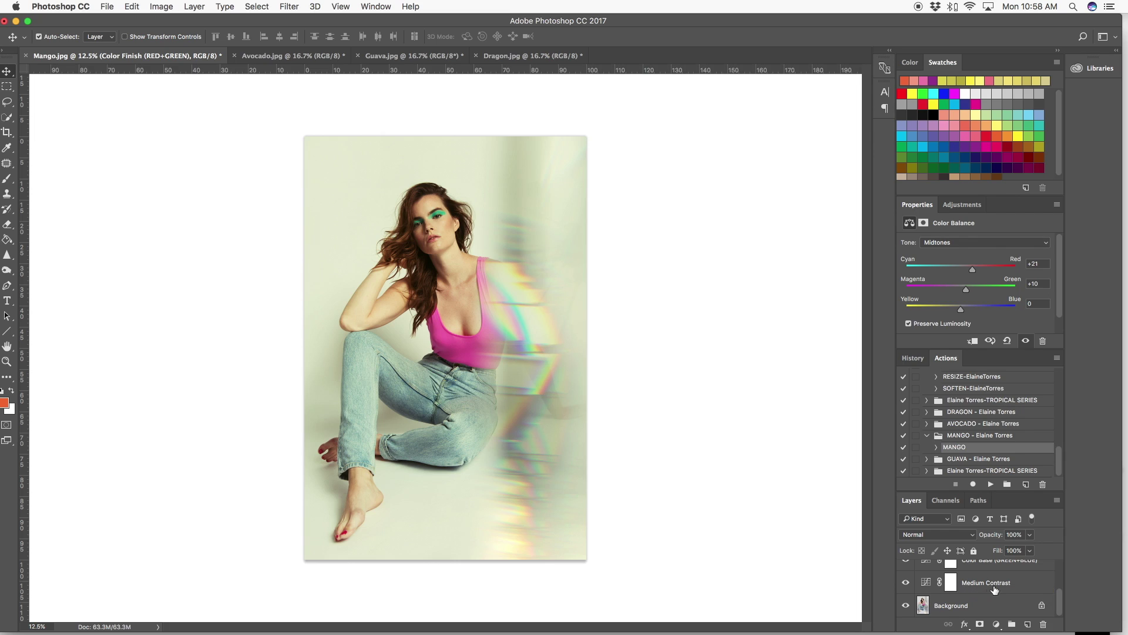
scroll(1002, 588, up, 1)
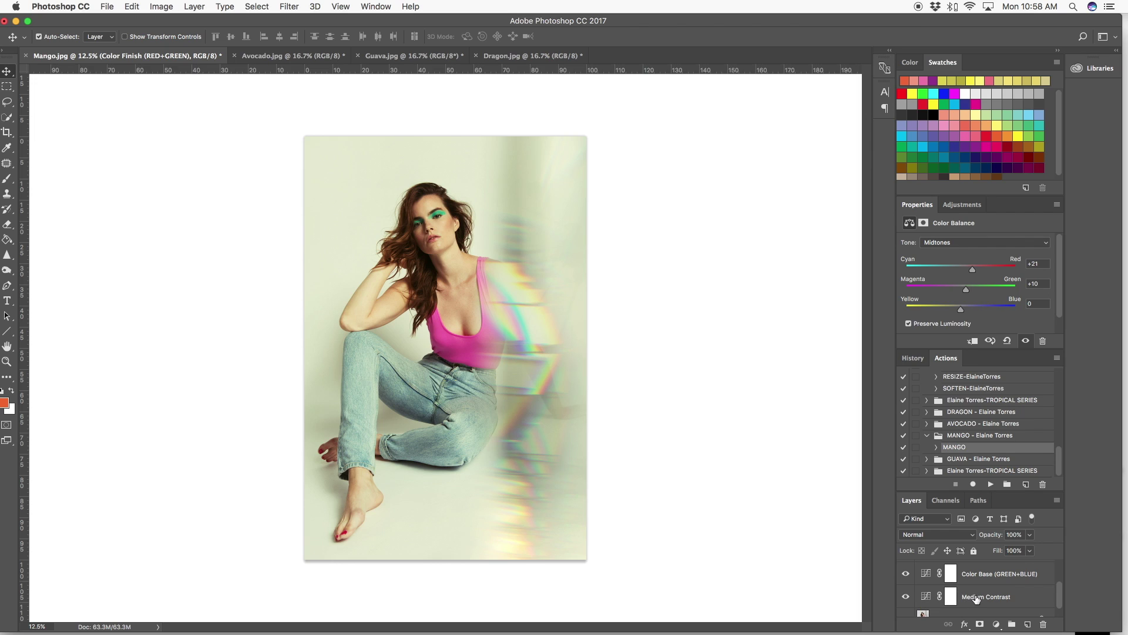
click(1009, 598)
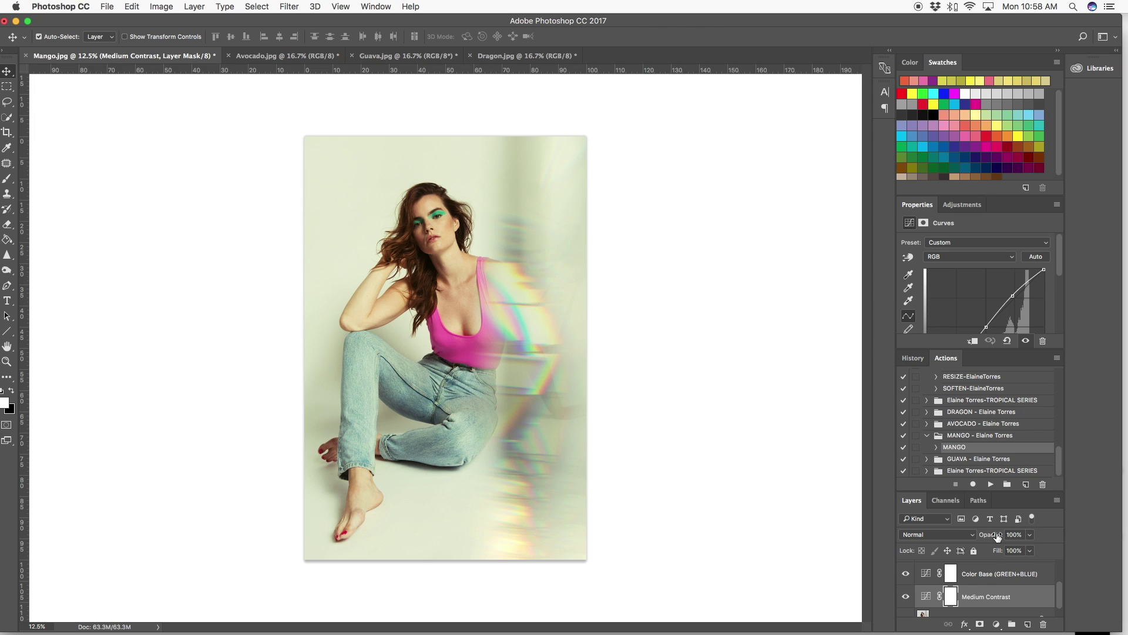
scroll(986, 587, up, 2)
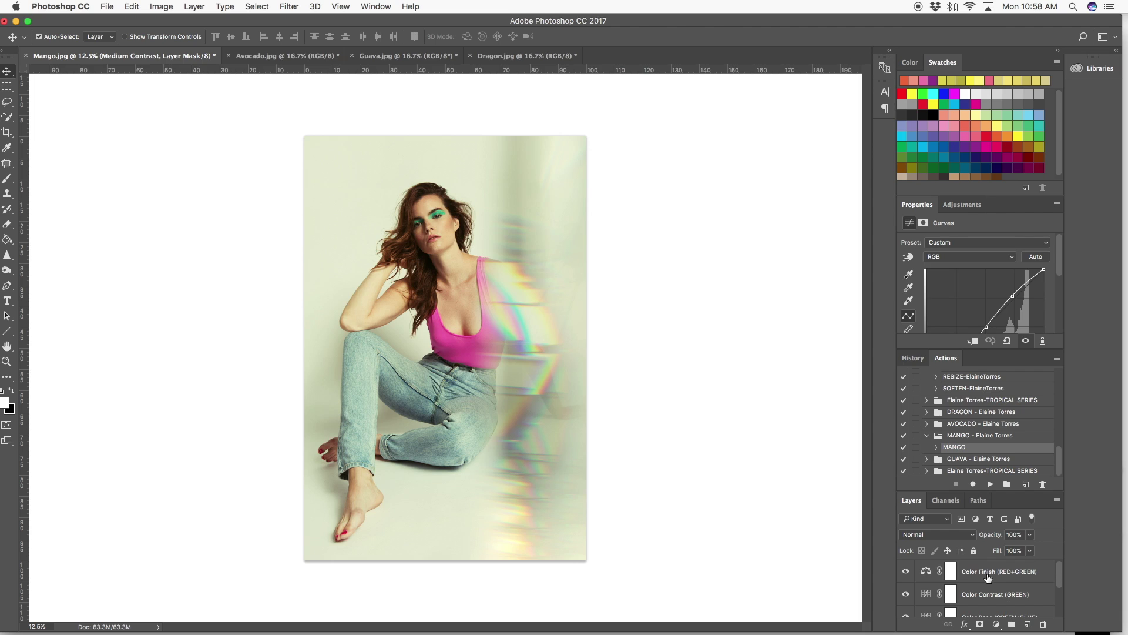
click(988, 577)
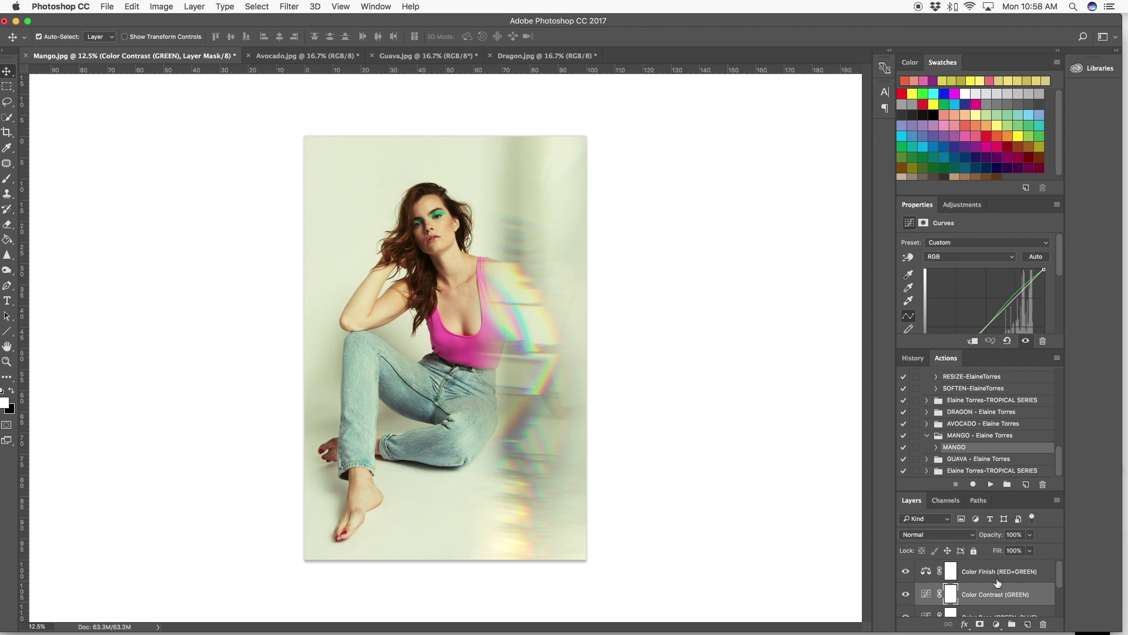
scroll(998, 590, down, 2)
scroll(998, 590, up, 2)
scroll(998, 590, down, 2)
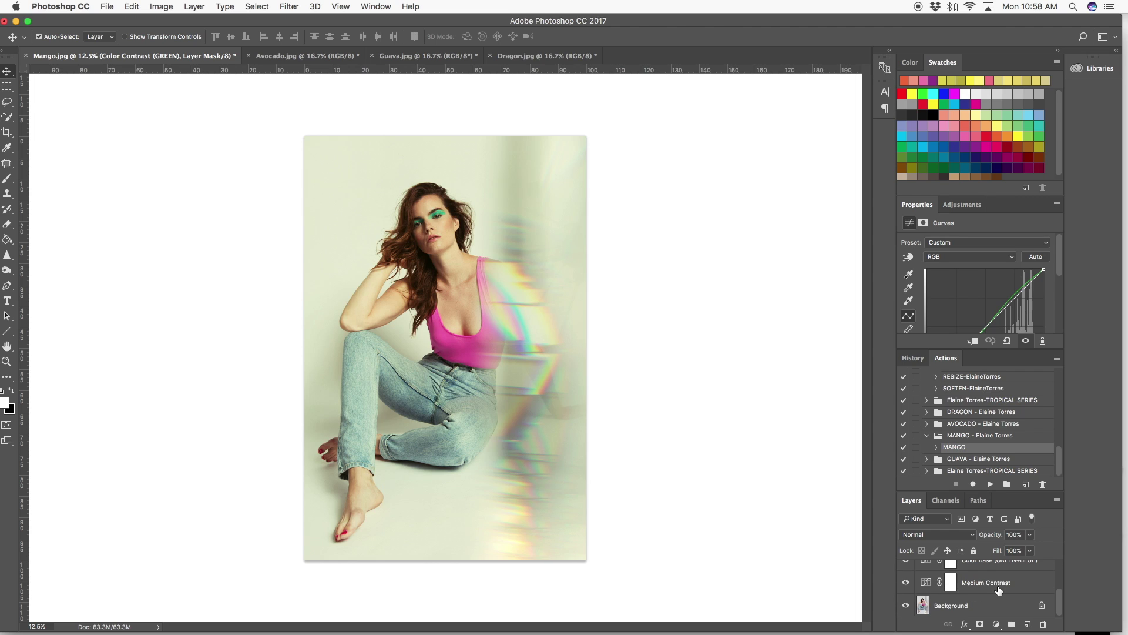
scroll(989, 586, up, 2)
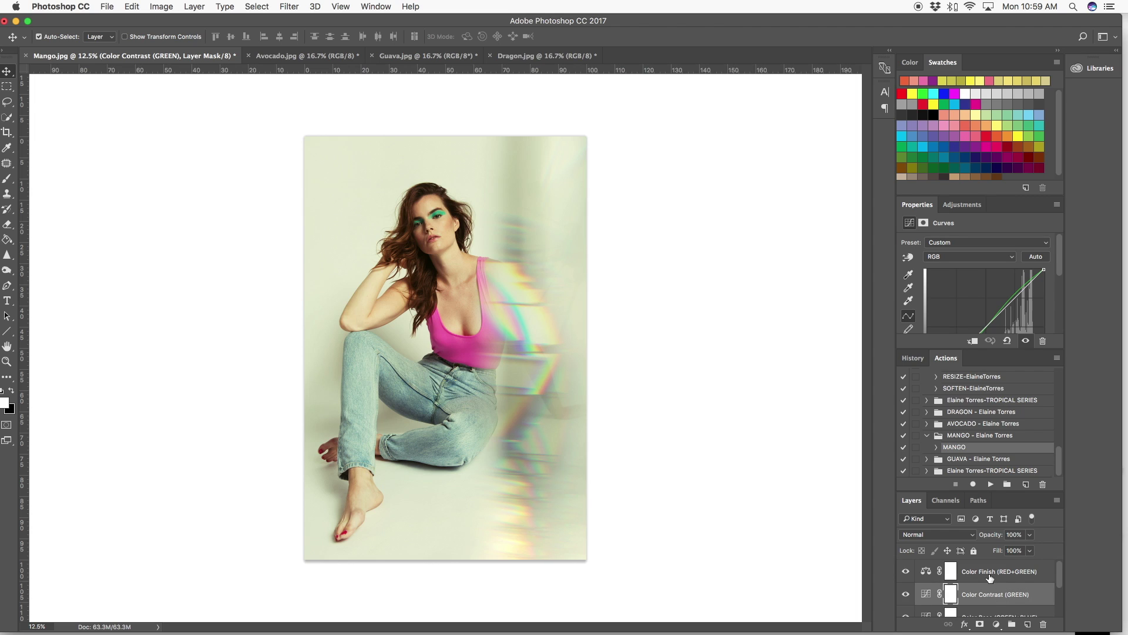
click(989, 575)
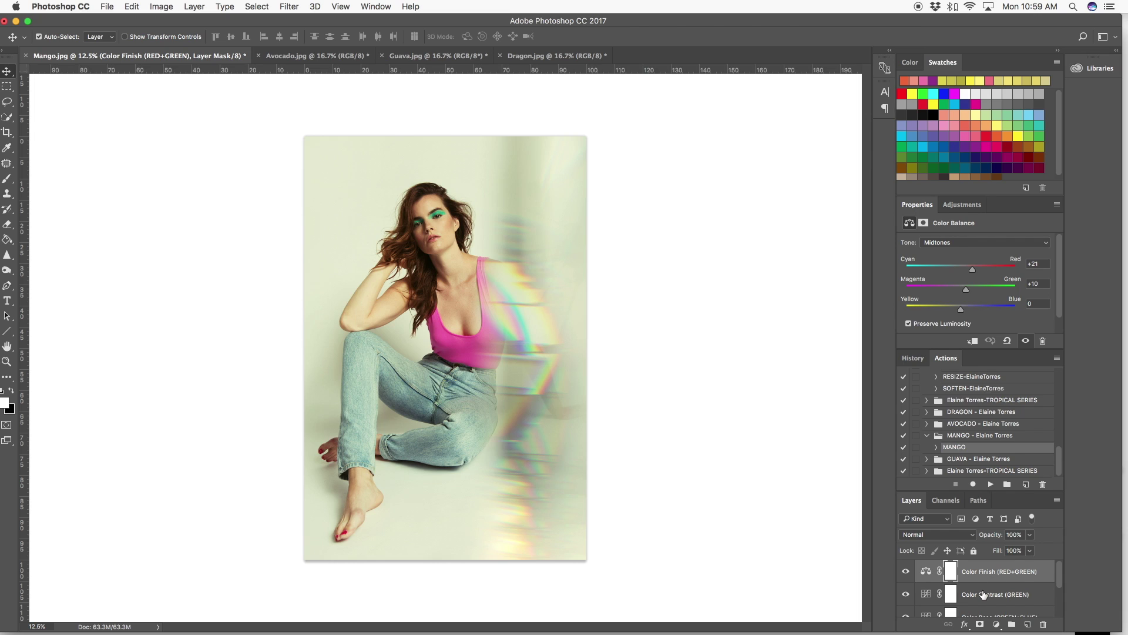
click(984, 594)
scroll(984, 594, down, 2)
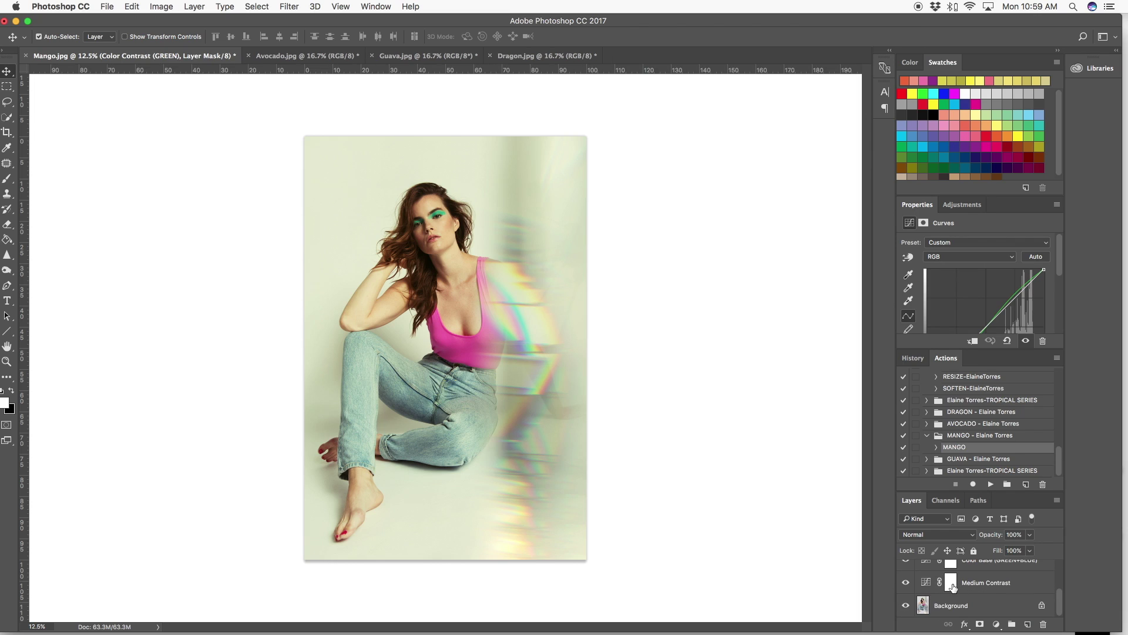
scroll(979, 590, up, 2)
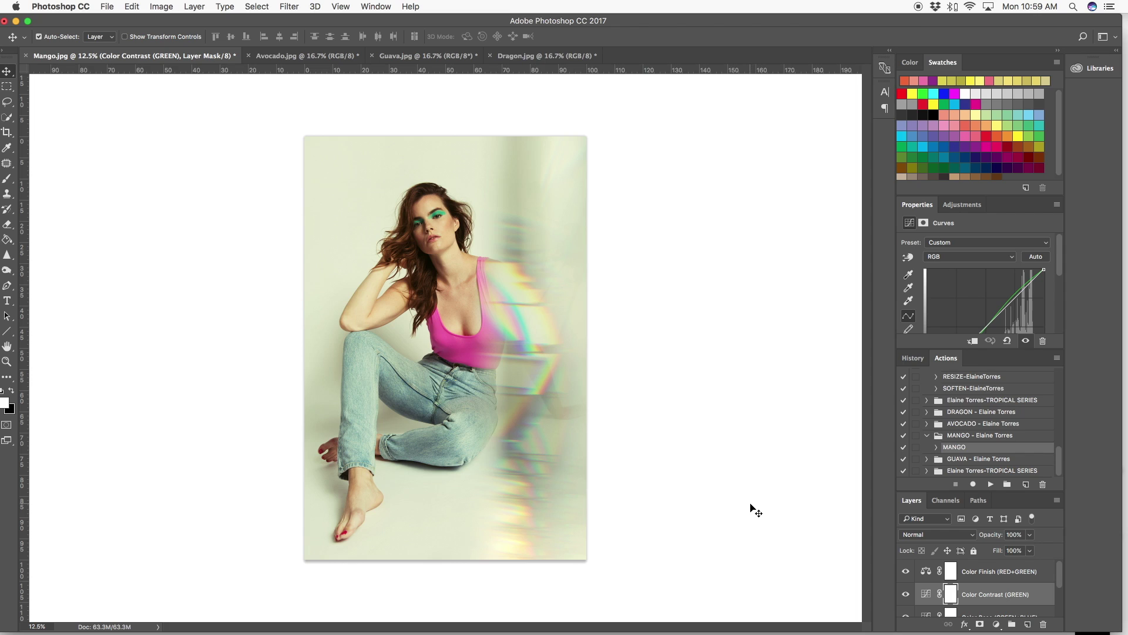
Lower the opacity of the Color Finish (RED+GREEN) adjustment layer to 52%
click(982, 579)
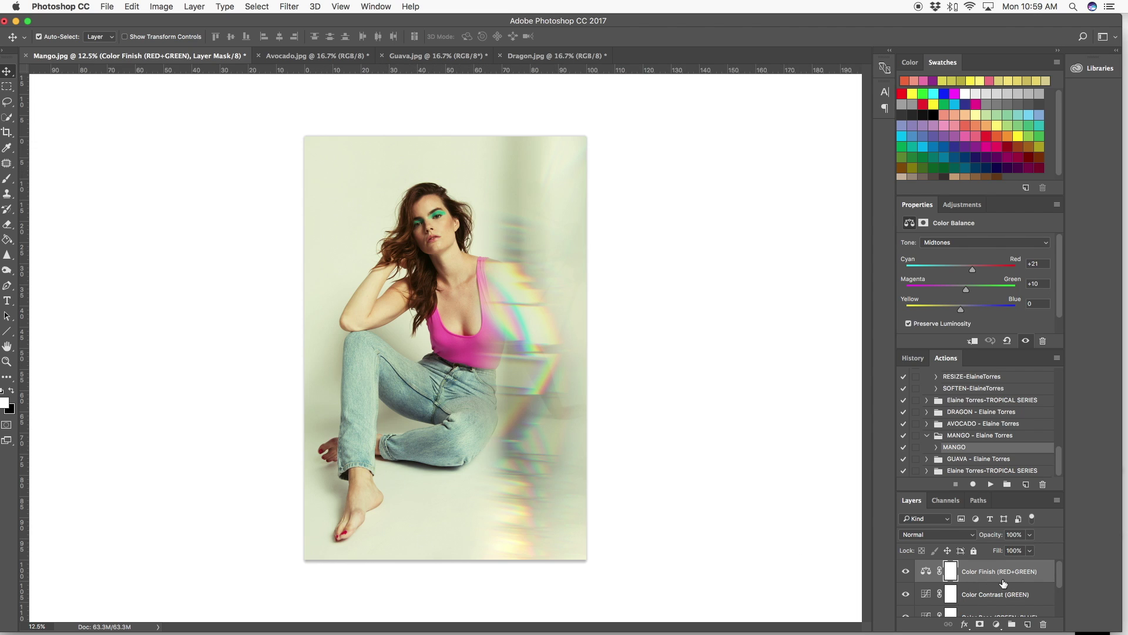
scroll(1006, 580, down, 1)
scroll(1008, 578, up, 1)
key(super+2)
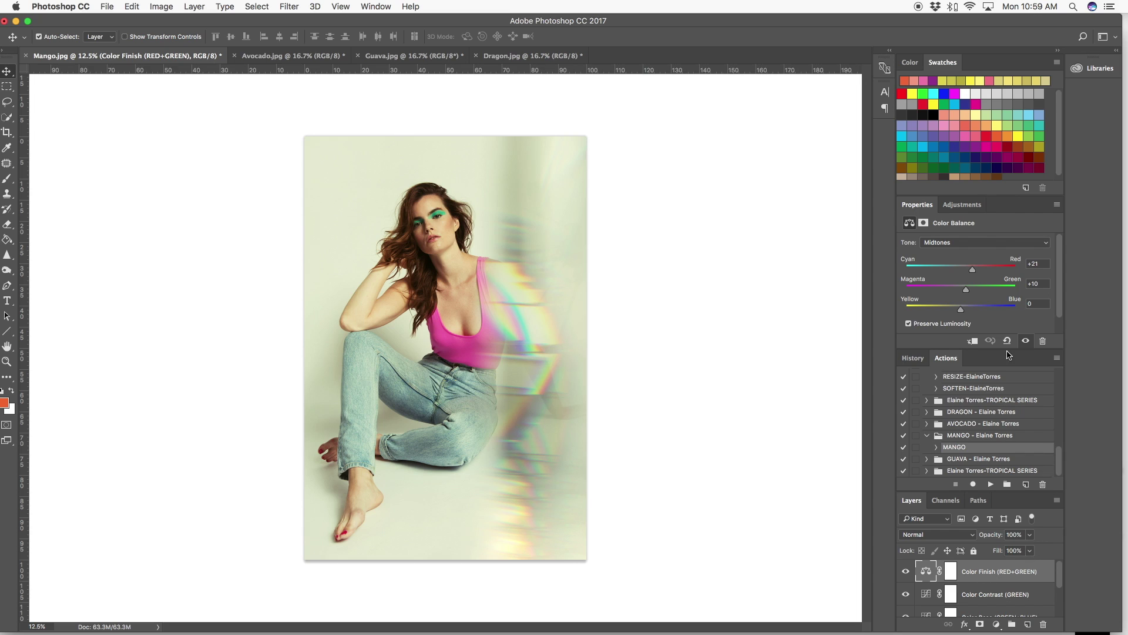
drag(995, 539, 968, 538)
Reduce the opacity of the Color Base (GREEN+BLUE) adjustment layer to 81%
scroll(990, 579, down, 3)
scroll(990, 580, up, 1)
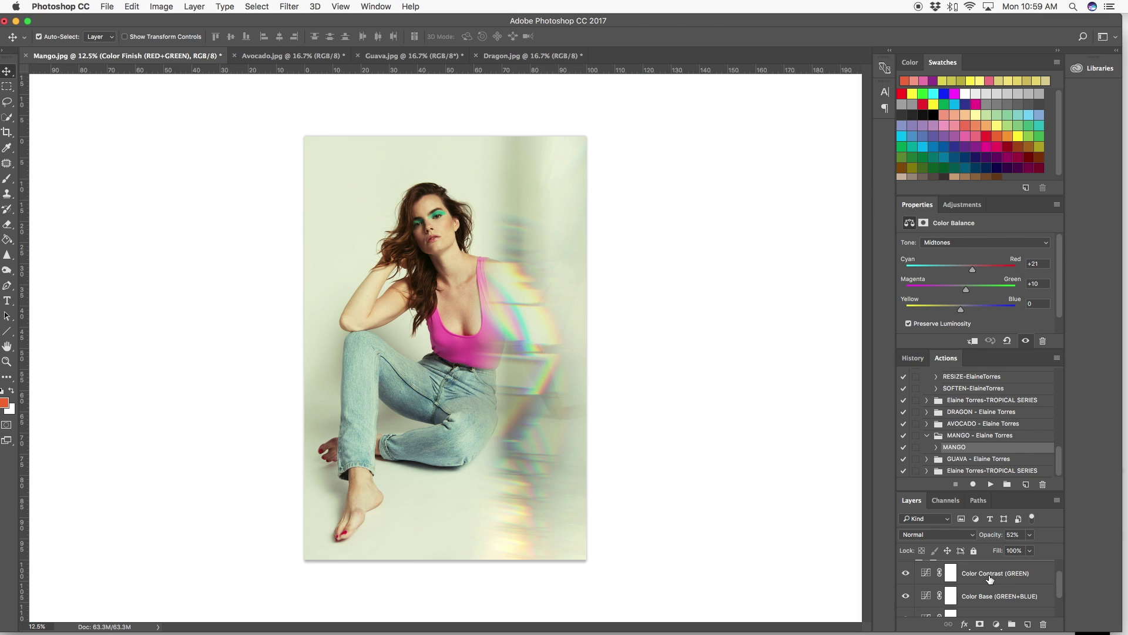
click(980, 598)
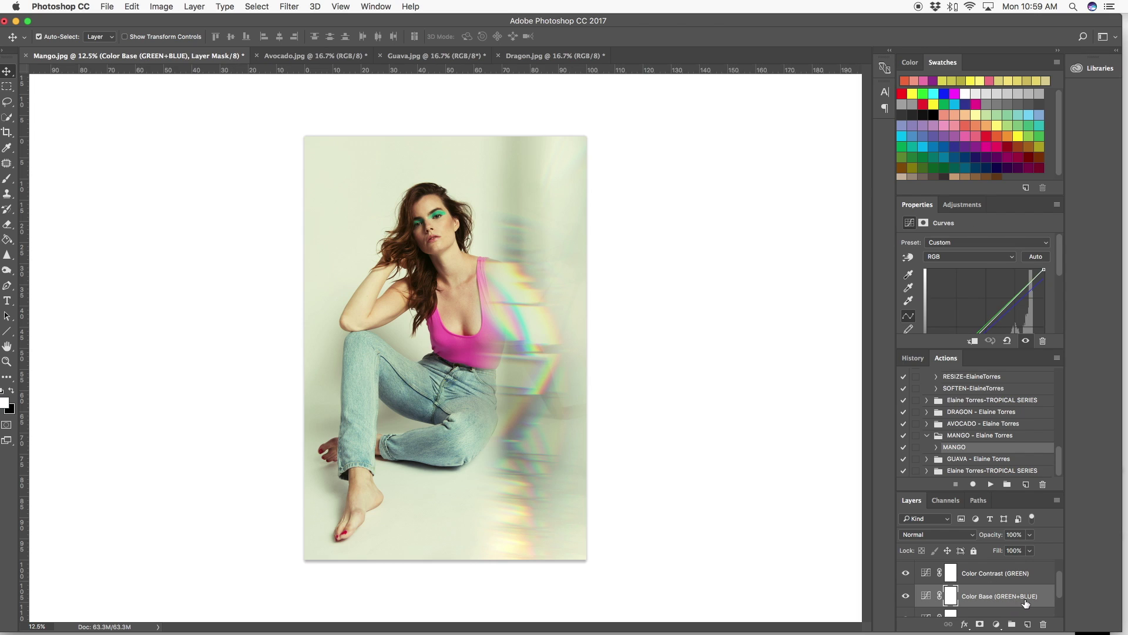
drag(995, 536, 981, 538)
Toggle the visibility of the Color Base (GREEN+BLUE) layer to compare the photo with and without it
click(906, 596)
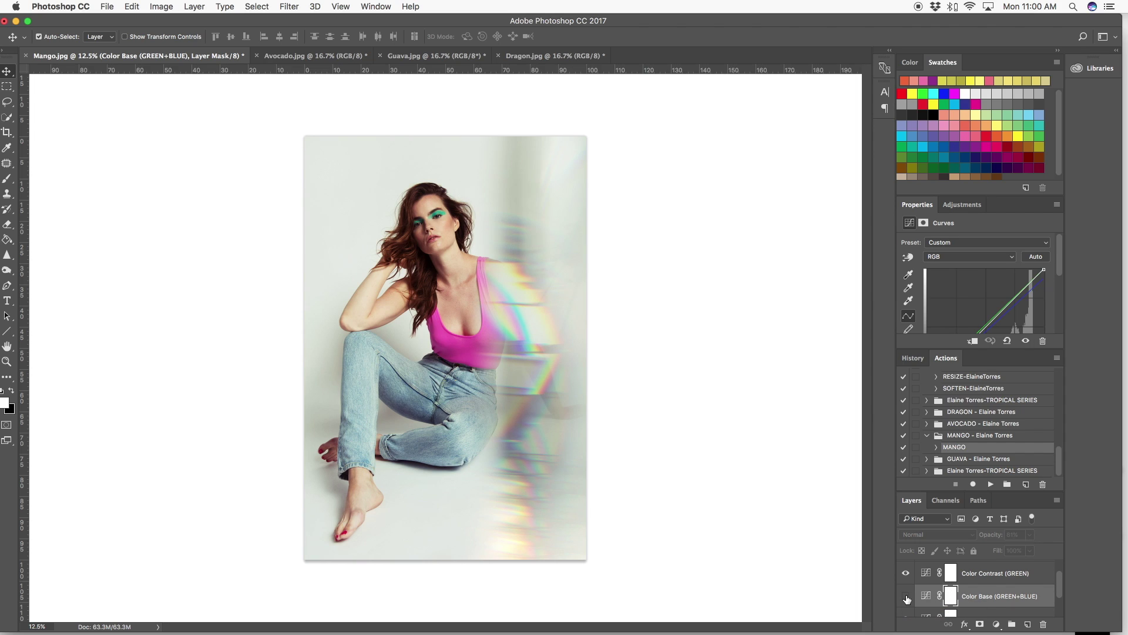
click(906, 597)
click(906, 596)
click(906, 597)
click(906, 597)
click(907, 597)
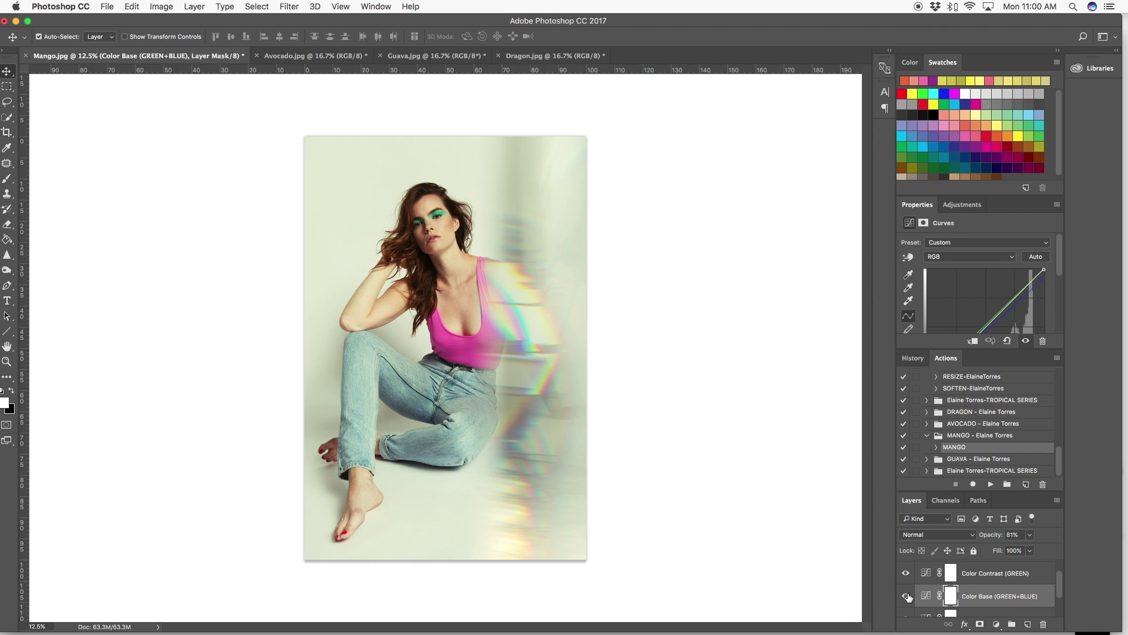
Set the opacity of the Color Base (GREEN+BLUE) adjustment layer to 65%
click(927, 595)
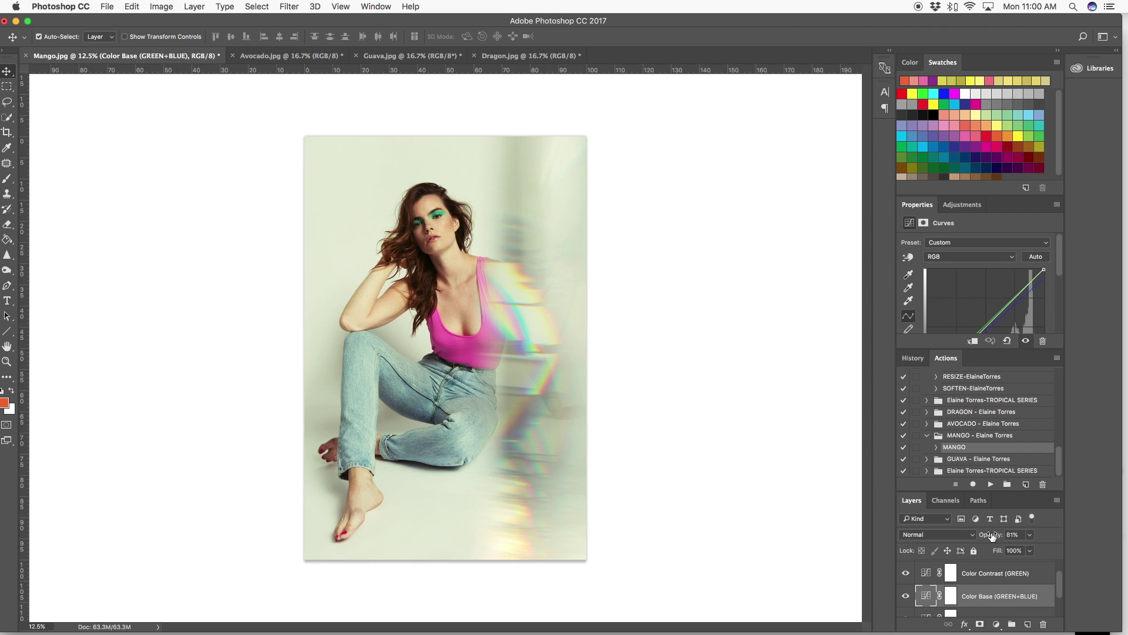
drag(992, 536, 981, 538)
Duplicate the Background layer of Mango.jpg
scroll(979, 572, down, 2)
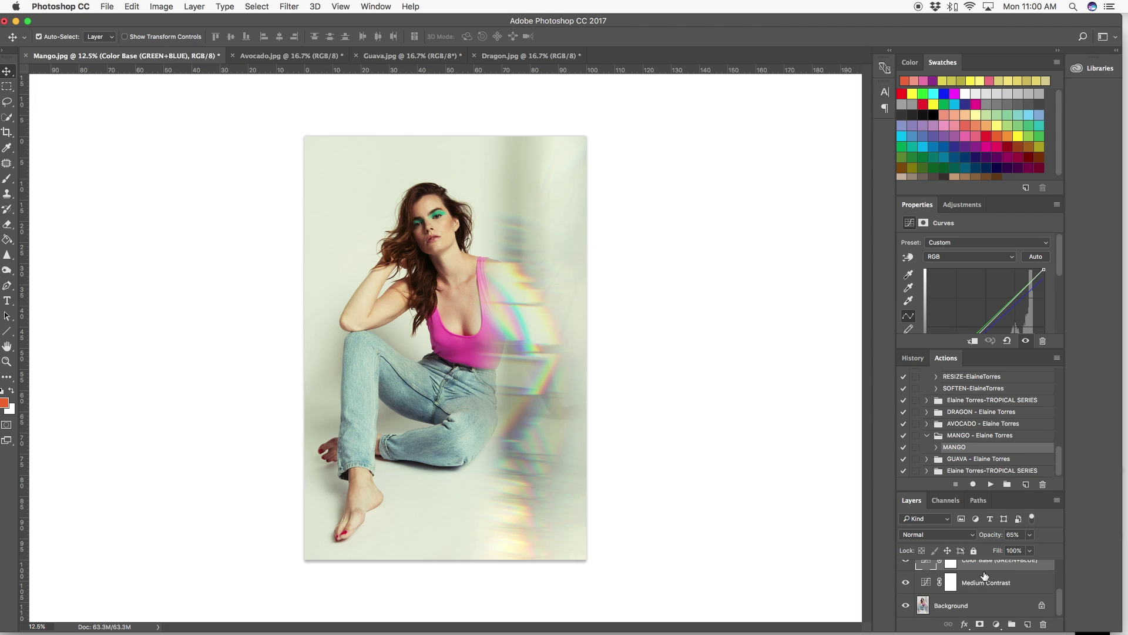
click(970, 605)
key(super+j)
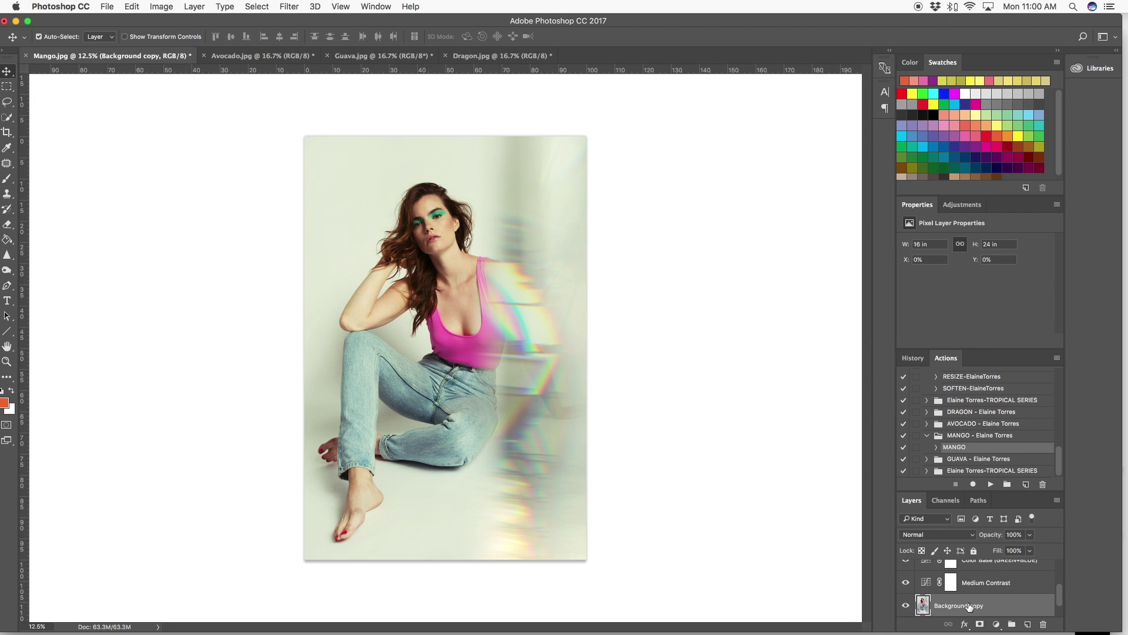
Merge the Background copy with all adjustment layers above it, up to Color Finish (RED+GREEN), into a single layer
scroll(980, 587, up, 2)
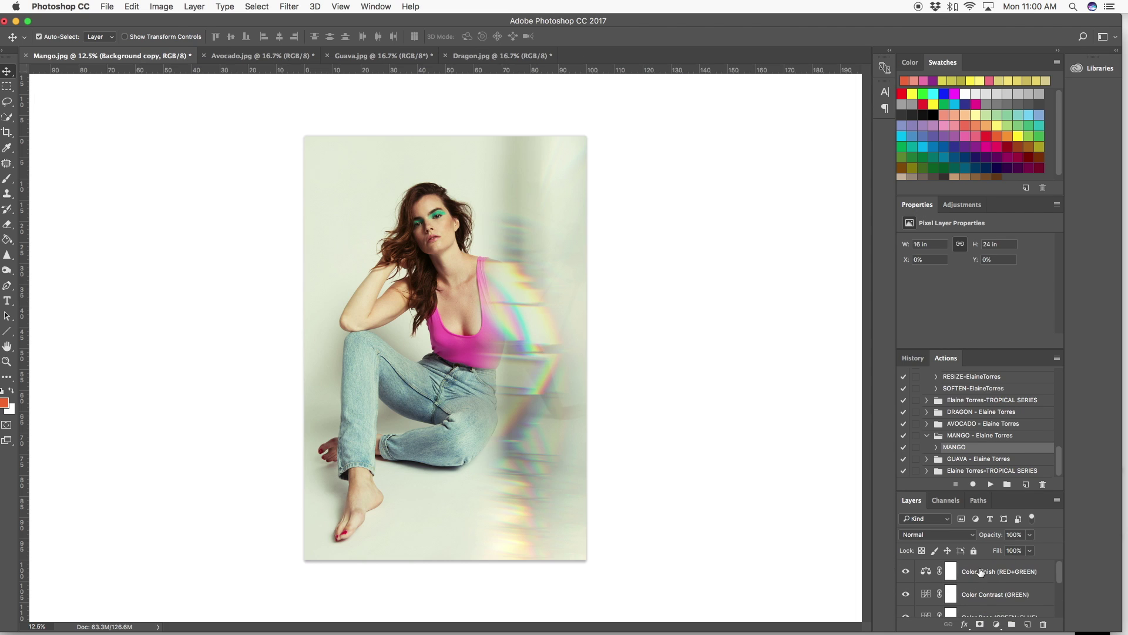
shift+click(994, 571)
right_click(993, 571)
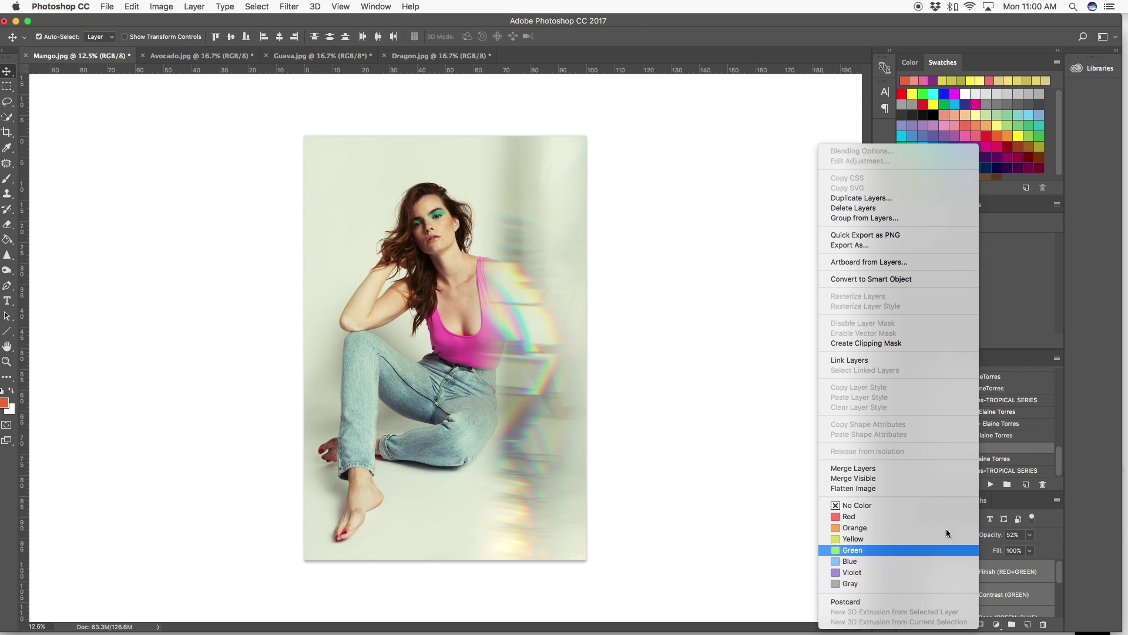
click(910, 468)
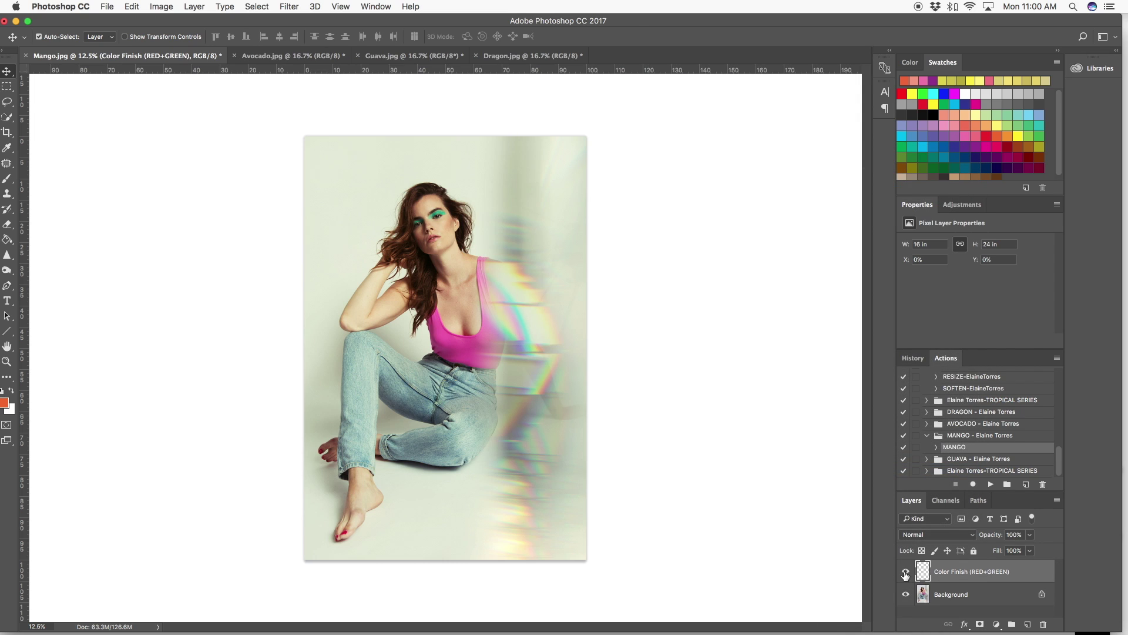
Toggle the visibility of the merged Color Finish (RED+GREEN) layer to compare the photo before and after the edit
click(906, 572)
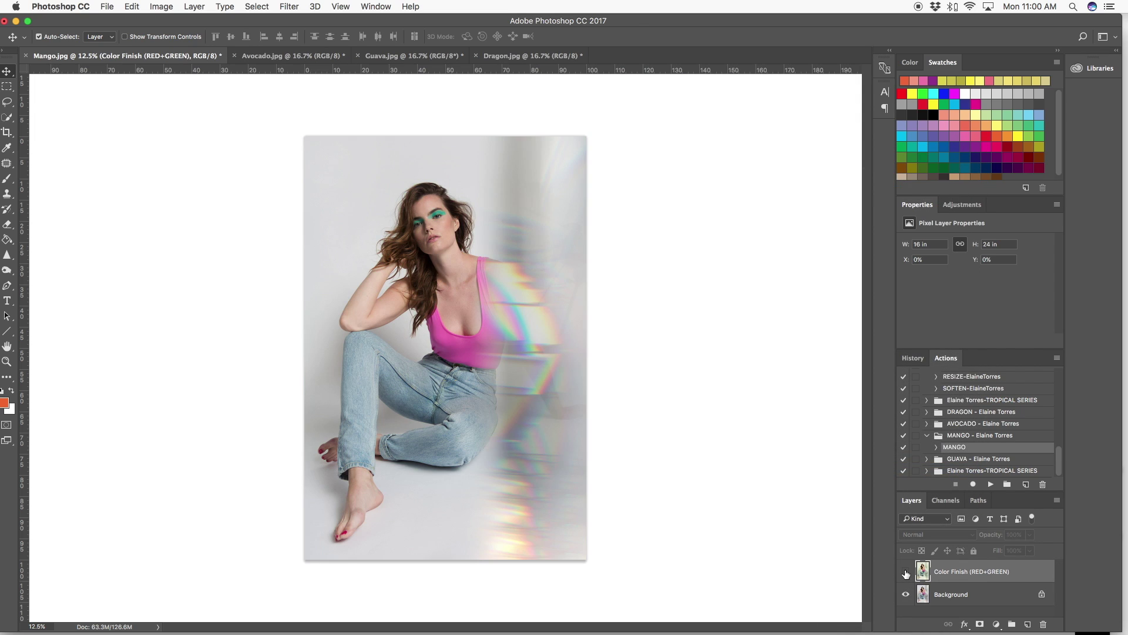
click(906, 572)
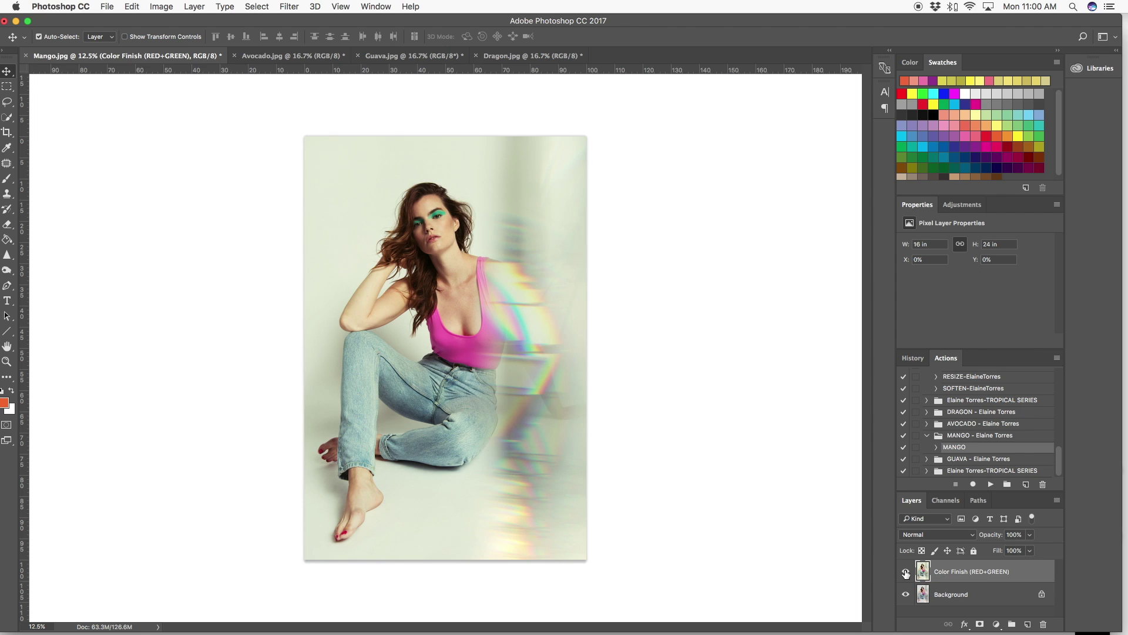
click(906, 572)
click(905, 573)
click(905, 573)
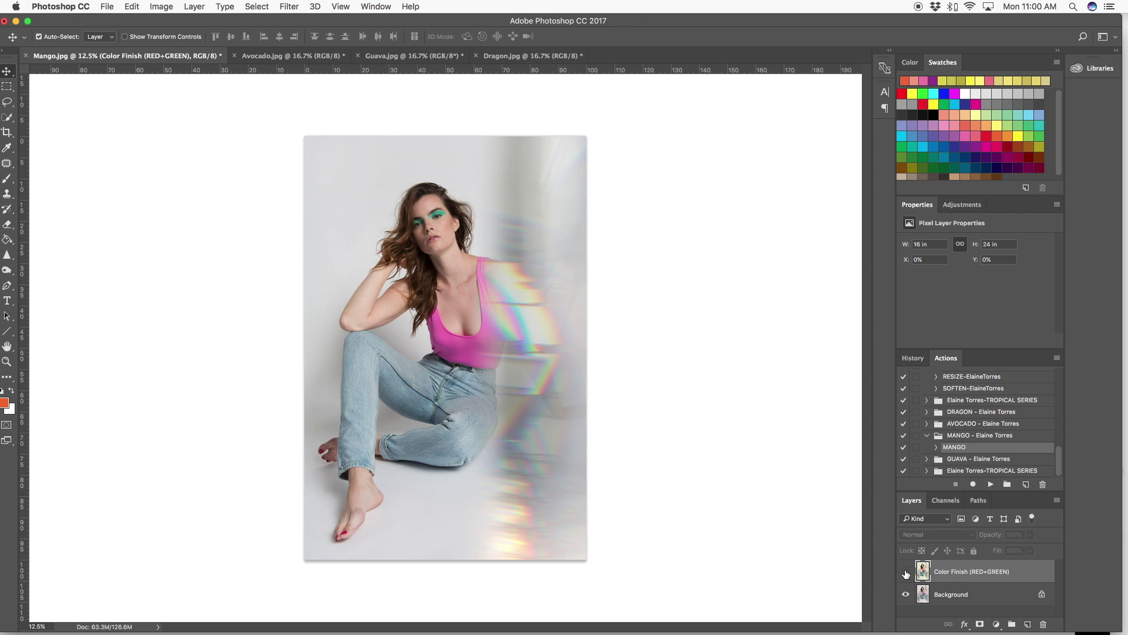
click(906, 573)
click(905, 573)
click(905, 573)
Switch to the Avocado.jpg document and run the AVOCADO action on it
click(288, 56)
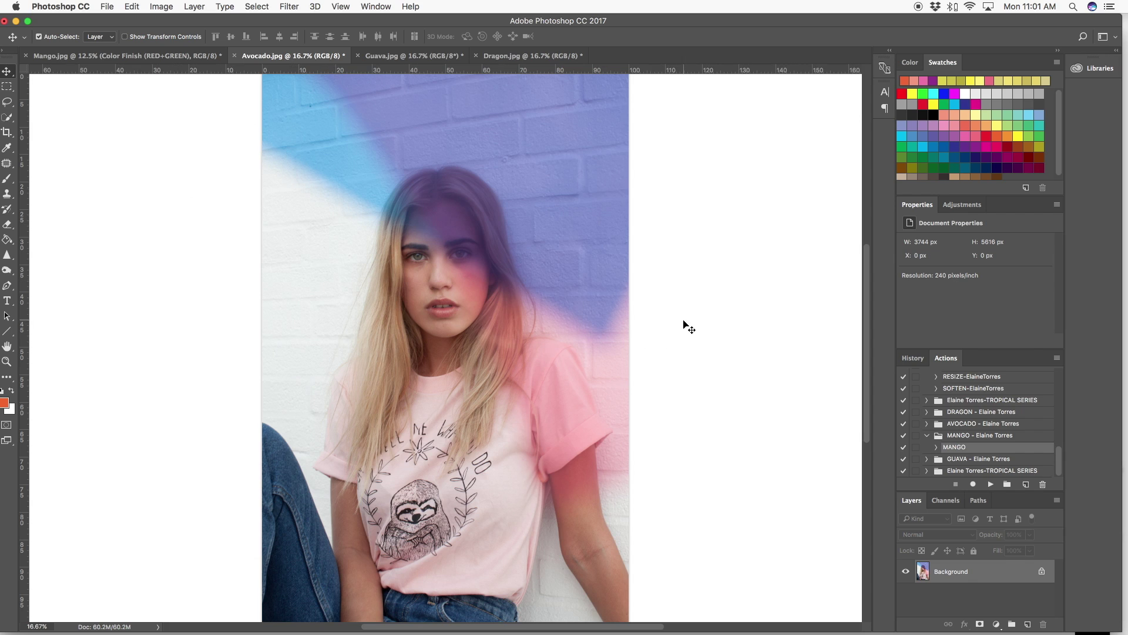
scroll(688, 348, up, 2)
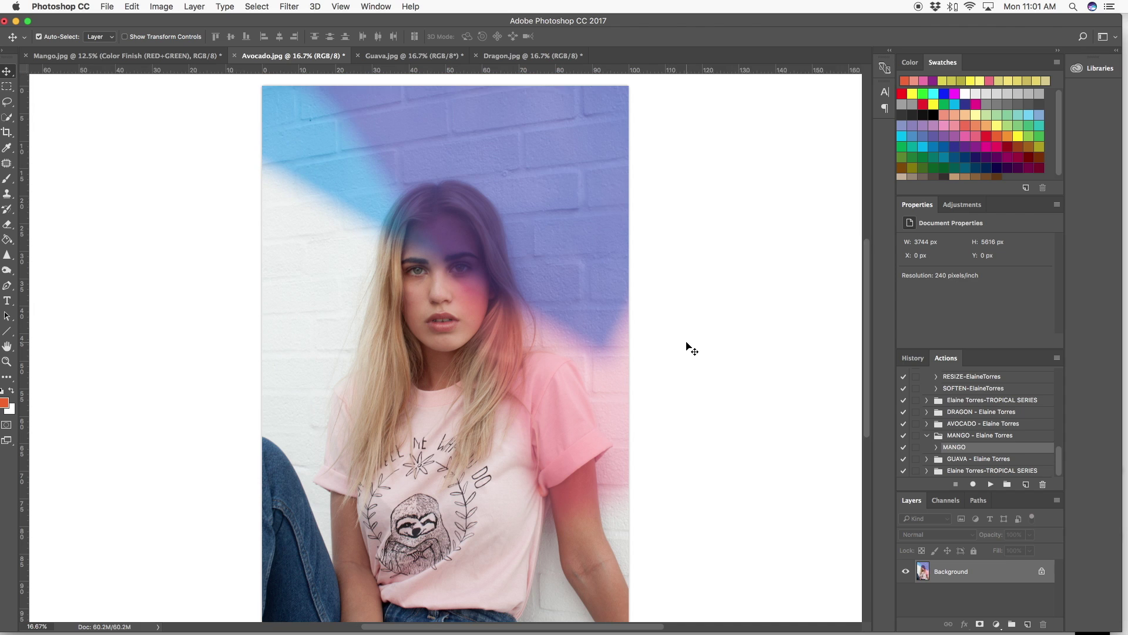
scroll(687, 347, down, 2)
scroll(687, 348, down, 1)
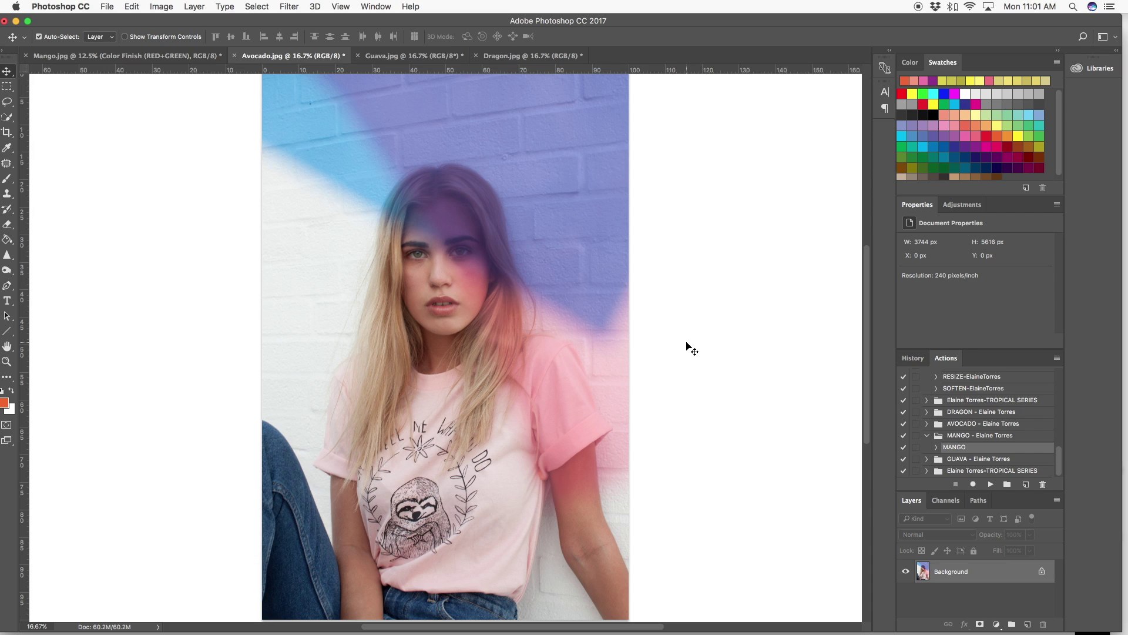
click(927, 436)
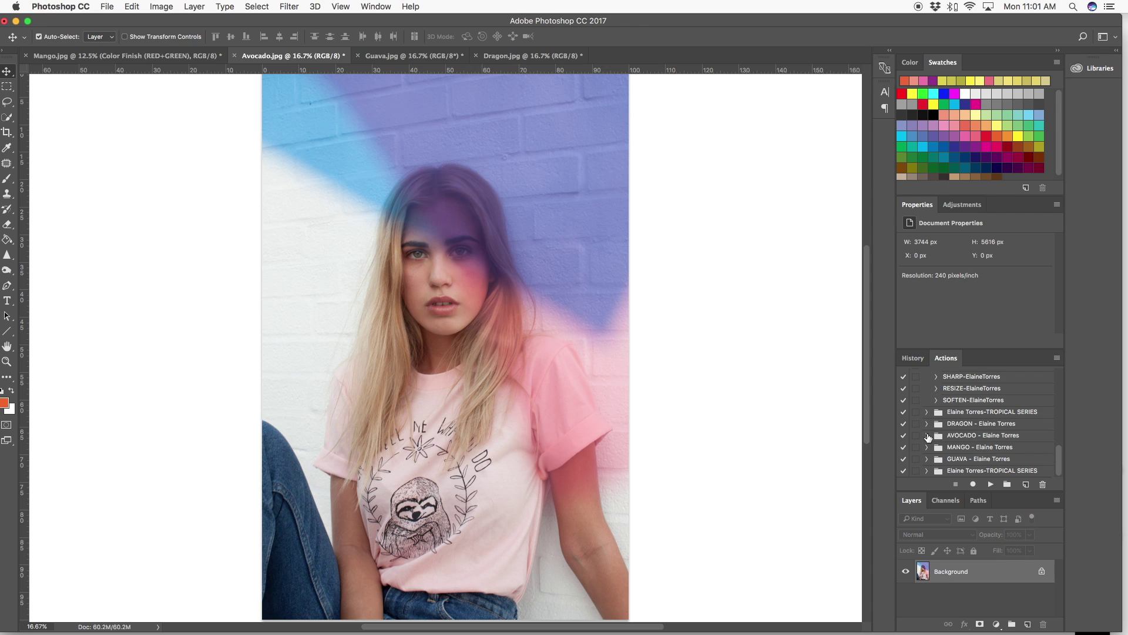
click(927, 435)
click(955, 447)
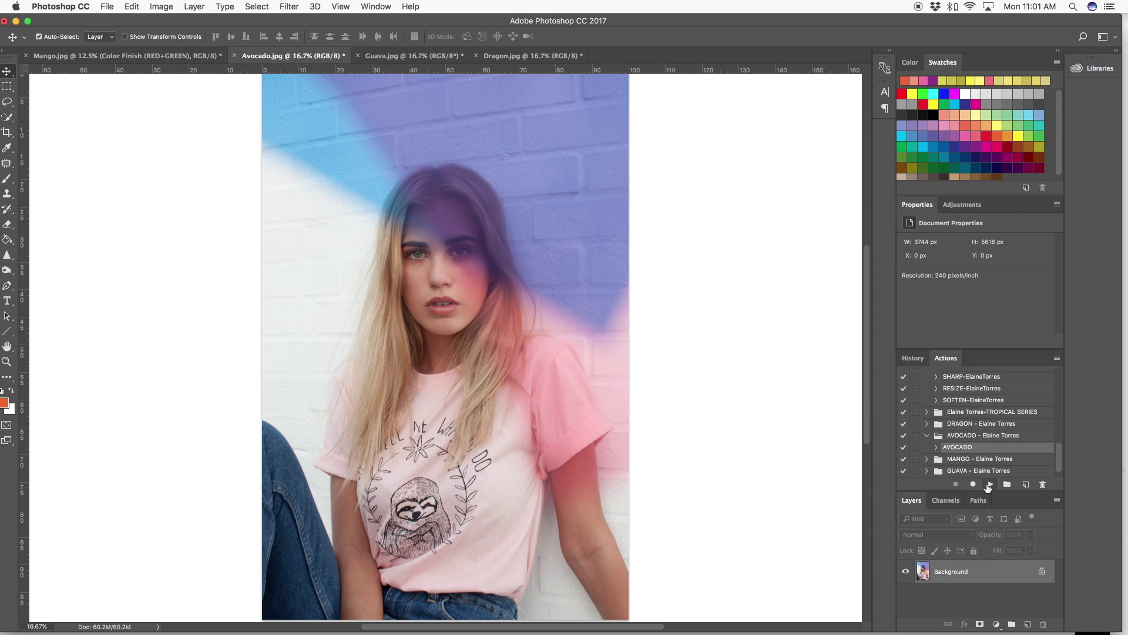
click(988, 484)
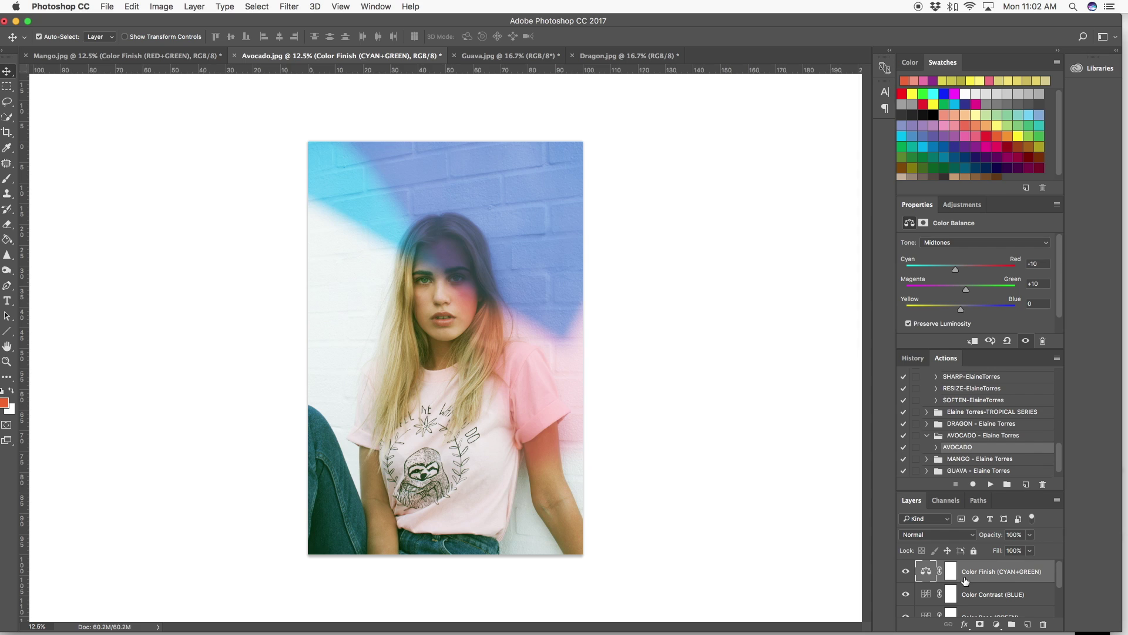
Inspect the Color Base (GREEN) and Color Contrast (BLUE) layers, and set the Color Finish (CYAN+GREEN) layer's opacity to 60%
scroll(993, 577, down, 2)
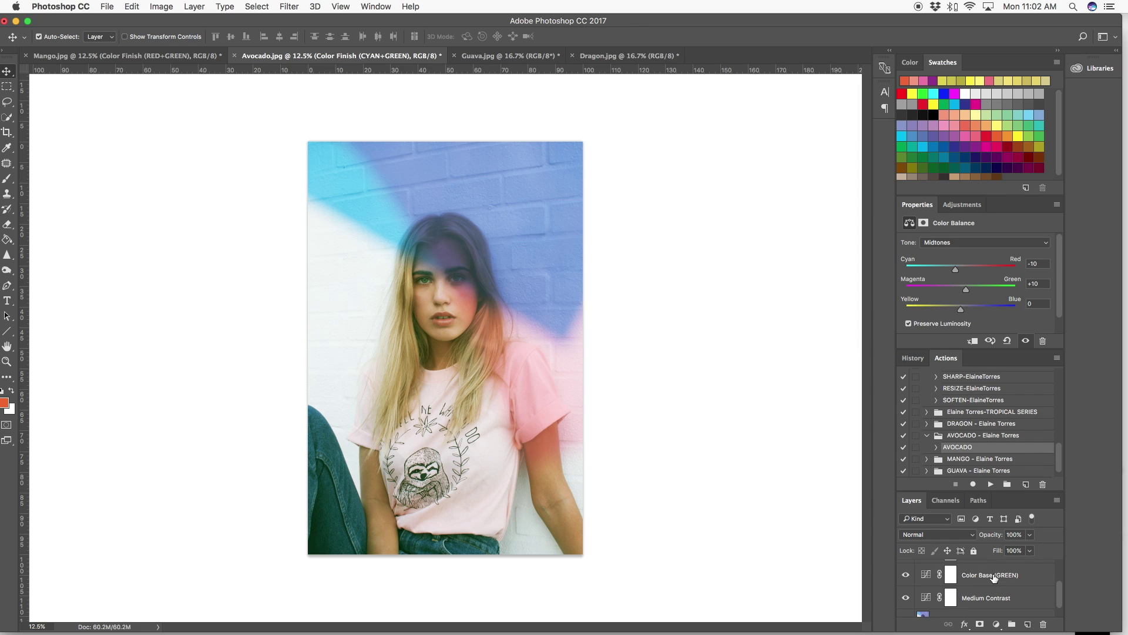
click(992, 577)
scroll(996, 581, up, 2)
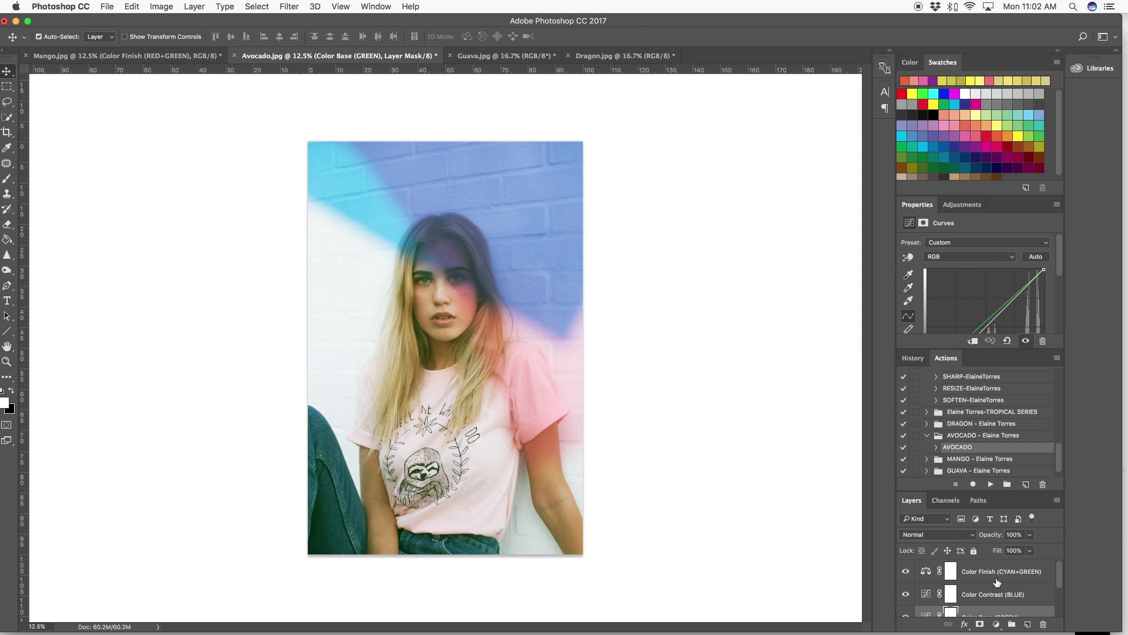
scroll(987, 578, down, 1)
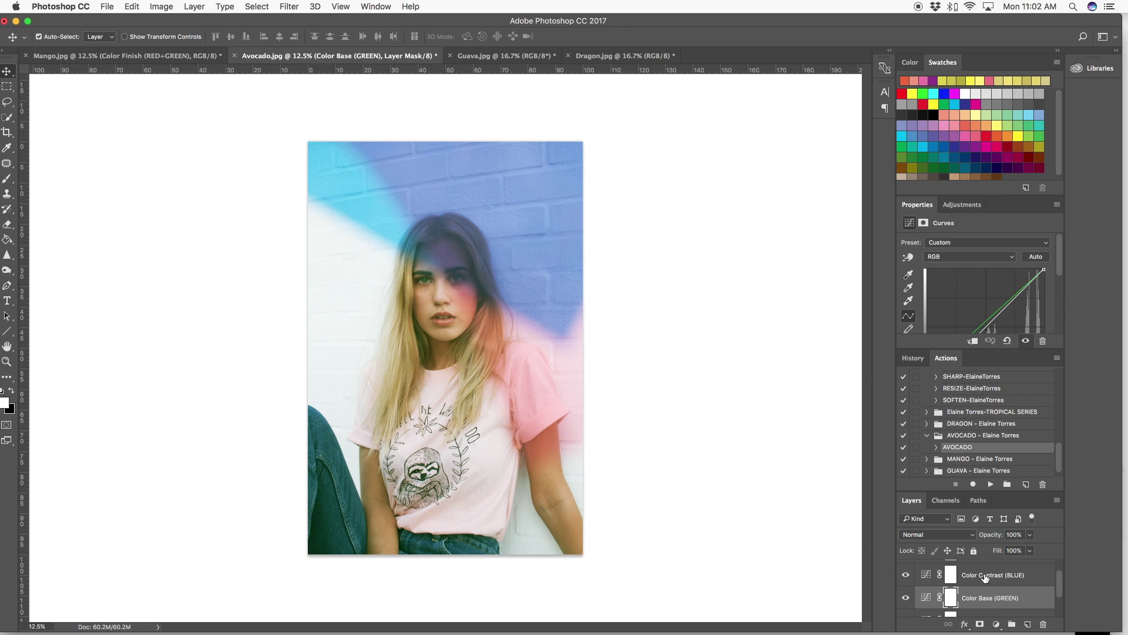
click(986, 580)
scroll(1025, 580, up, 1)
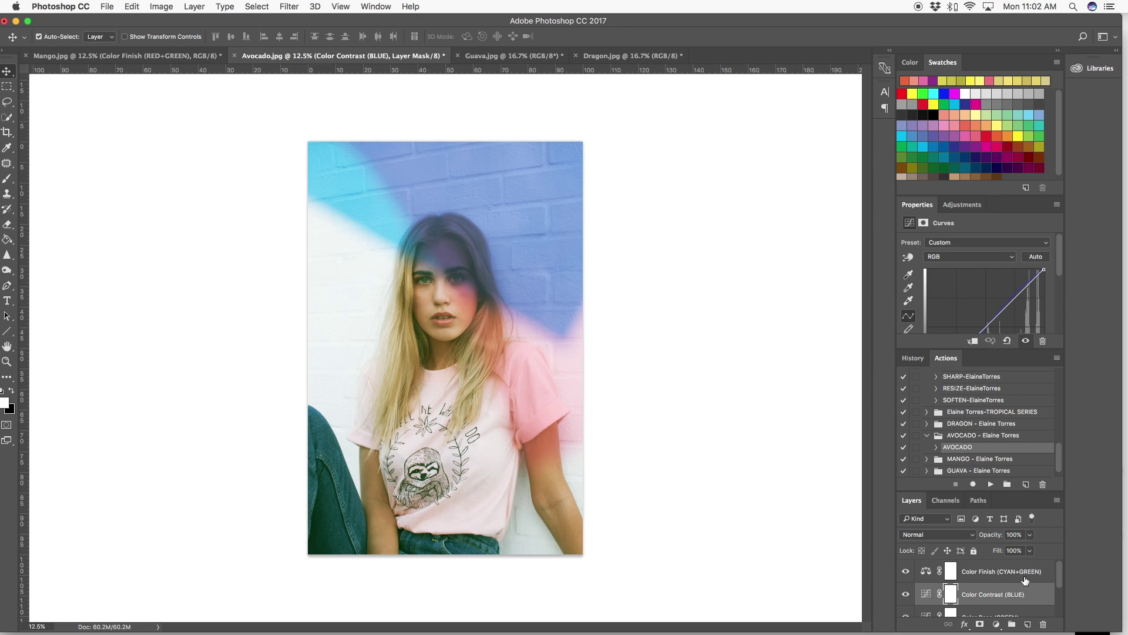
click(992, 575)
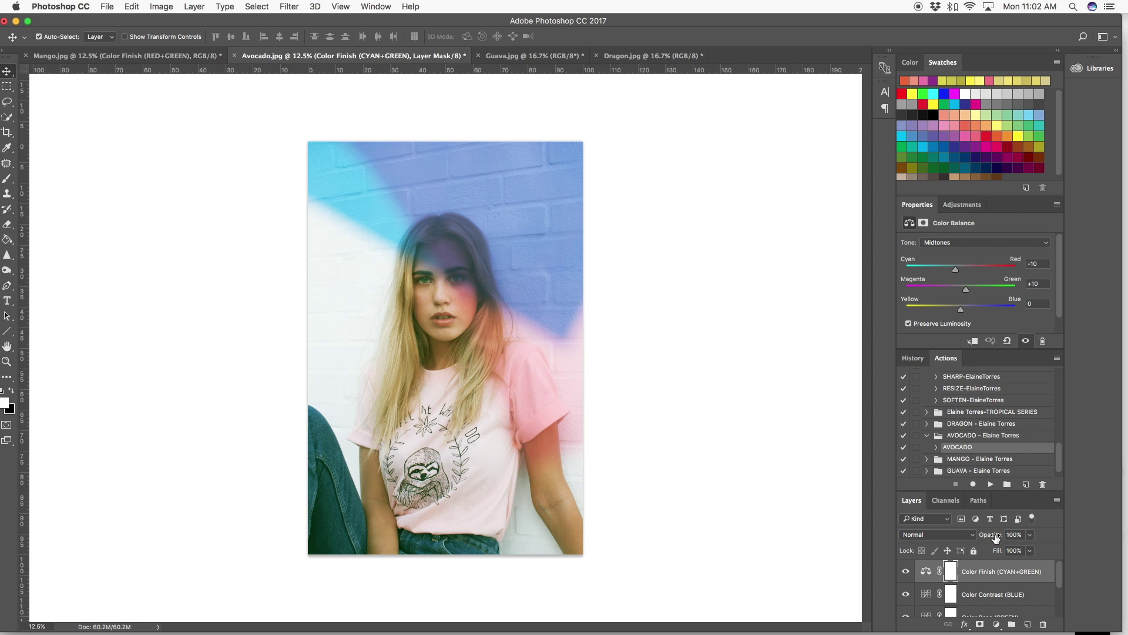
drag(995, 538, 971, 540)
key(super+equal)
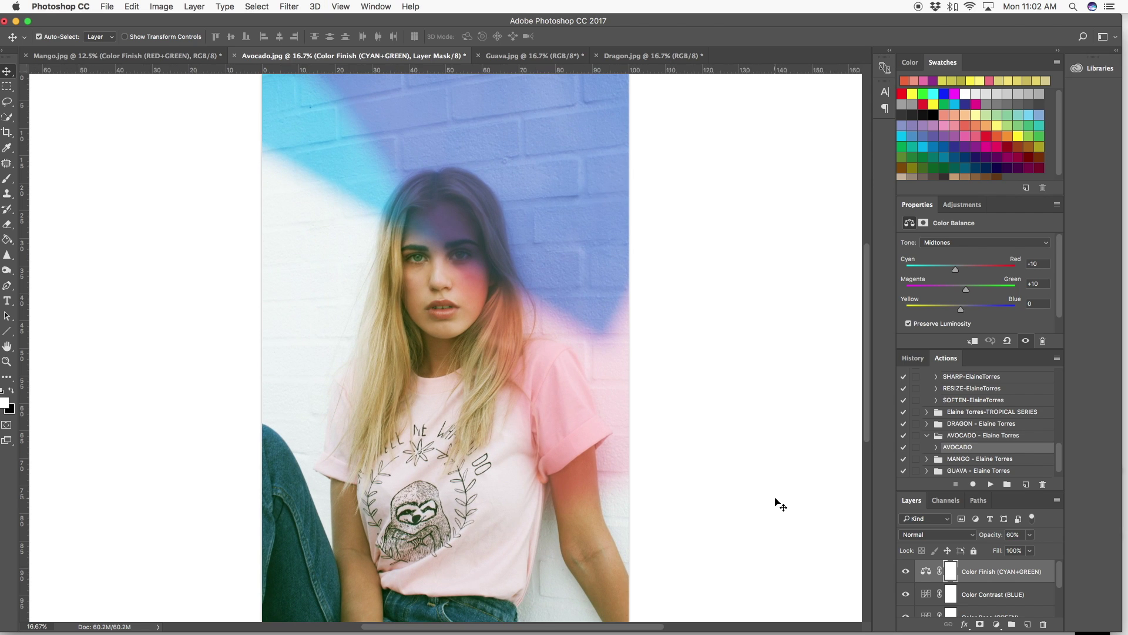
Duplicate the Background layer of Avocado.jpg and merge the copy with all adjustment layers up to Color Finish (CYAN+GREEN)
scroll(987, 595, down, 2)
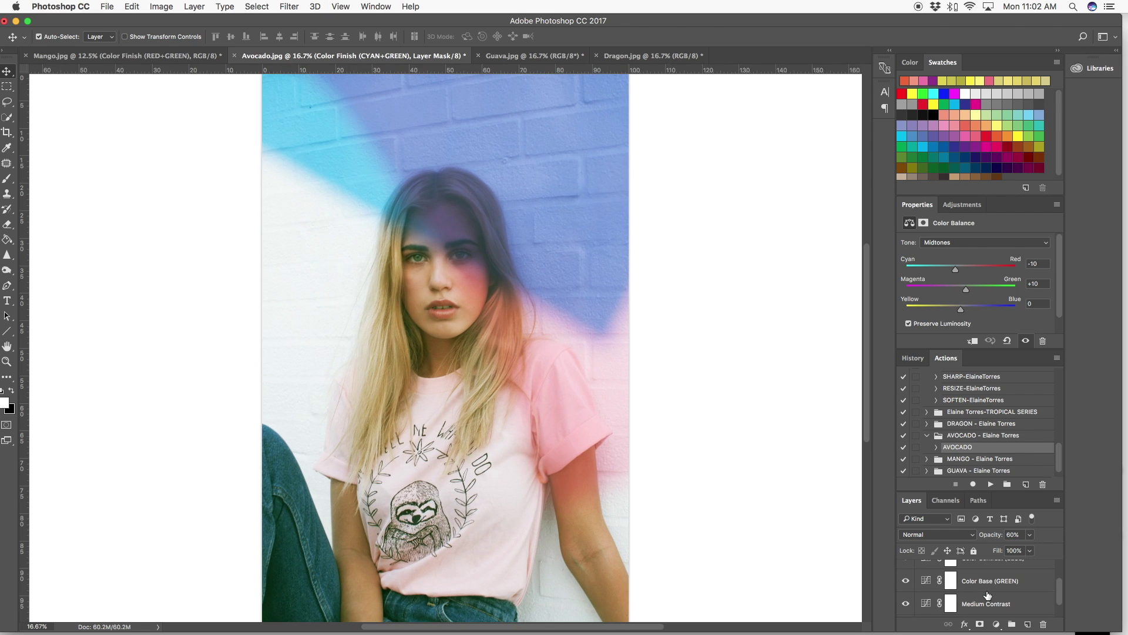
scroll(975, 602, up, 2)
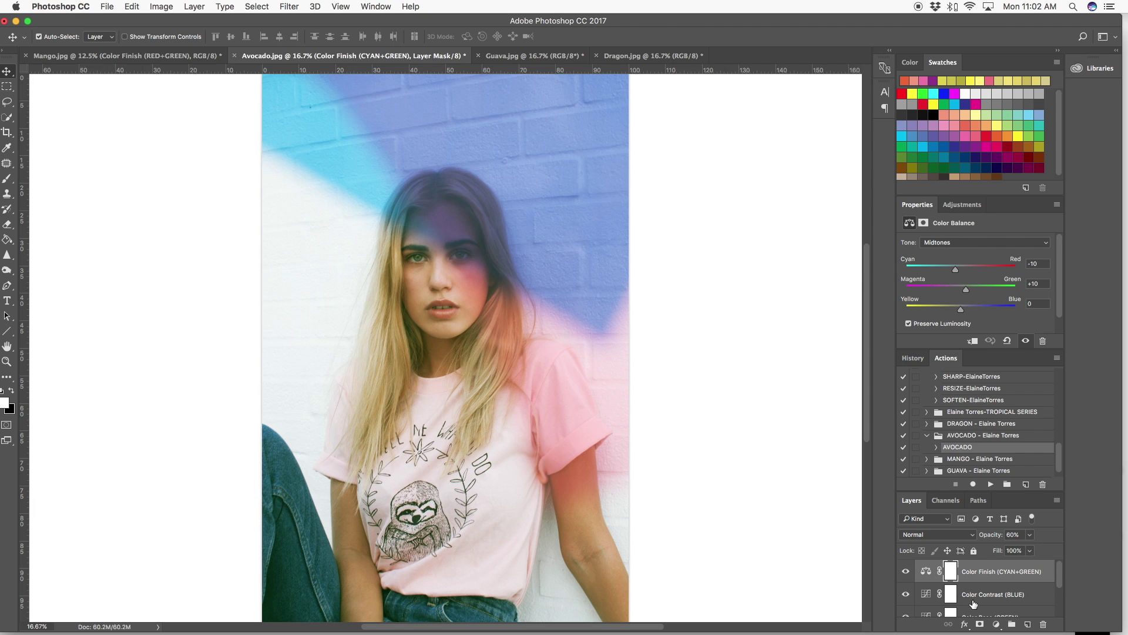
key(super+minus)
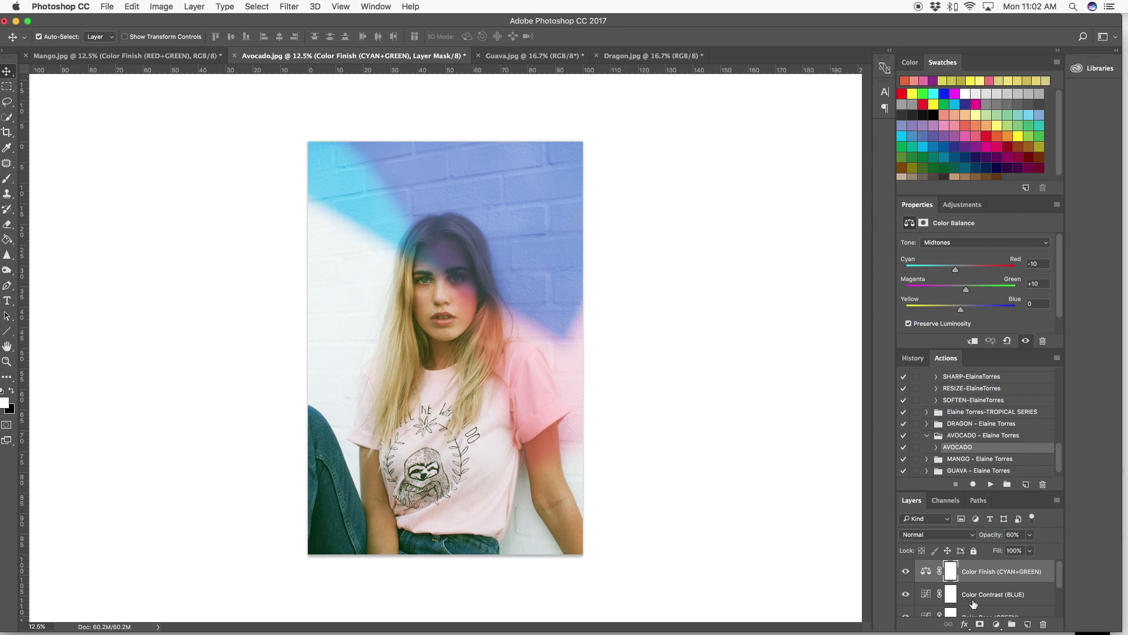
scroll(974, 603, down, 3)
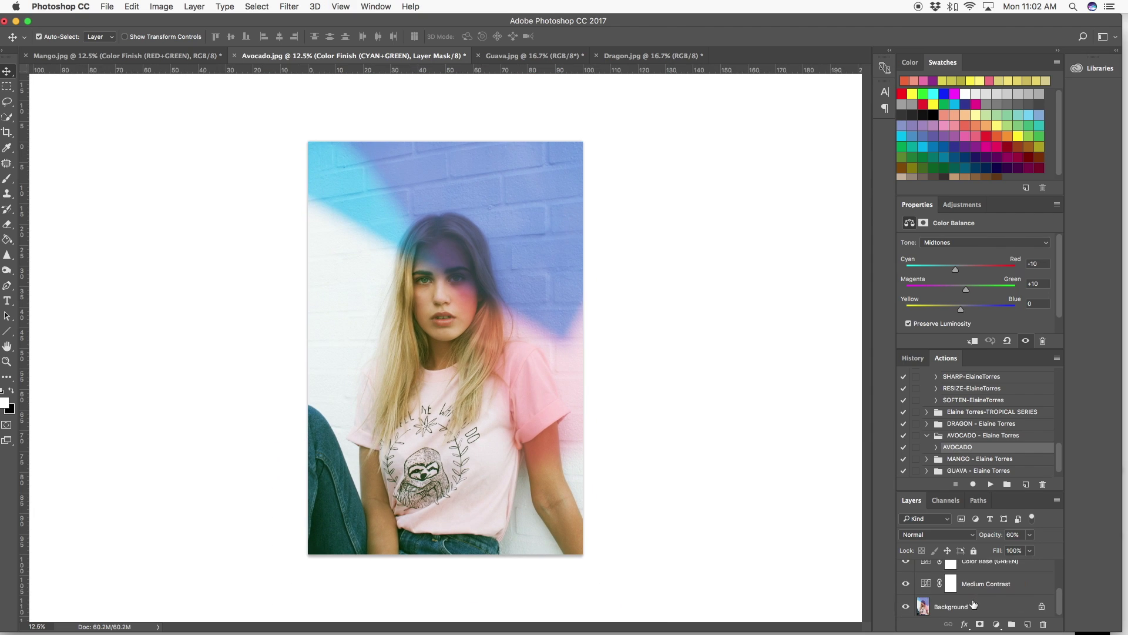
click(962, 606)
key(super+j)
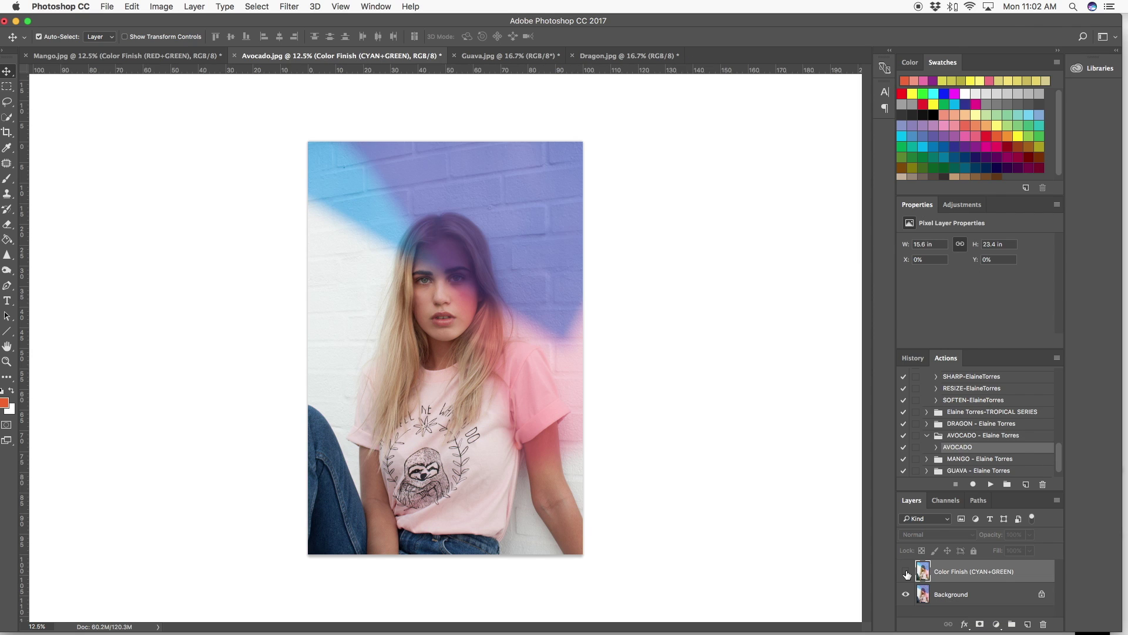
Toggle the visibility of the merged Color Finish (CYAN+GREEN) layer to compare the photo before and after the edit
click(906, 572)
click(906, 572)
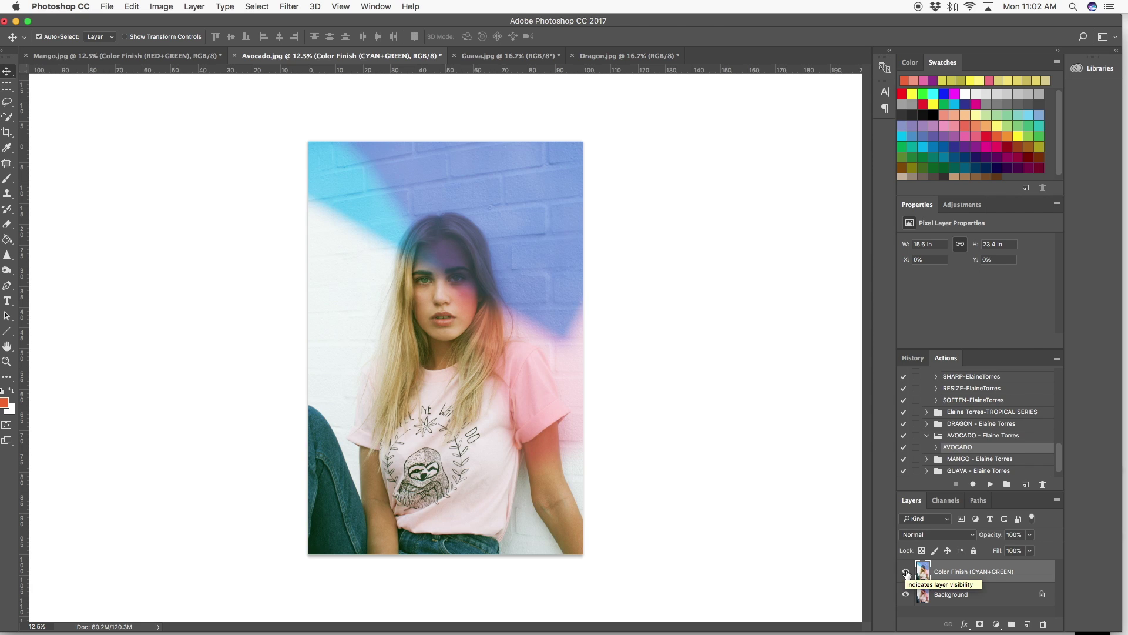
Switch to the Guava.jpg document and run the GUAVA action on it
click(525, 59)
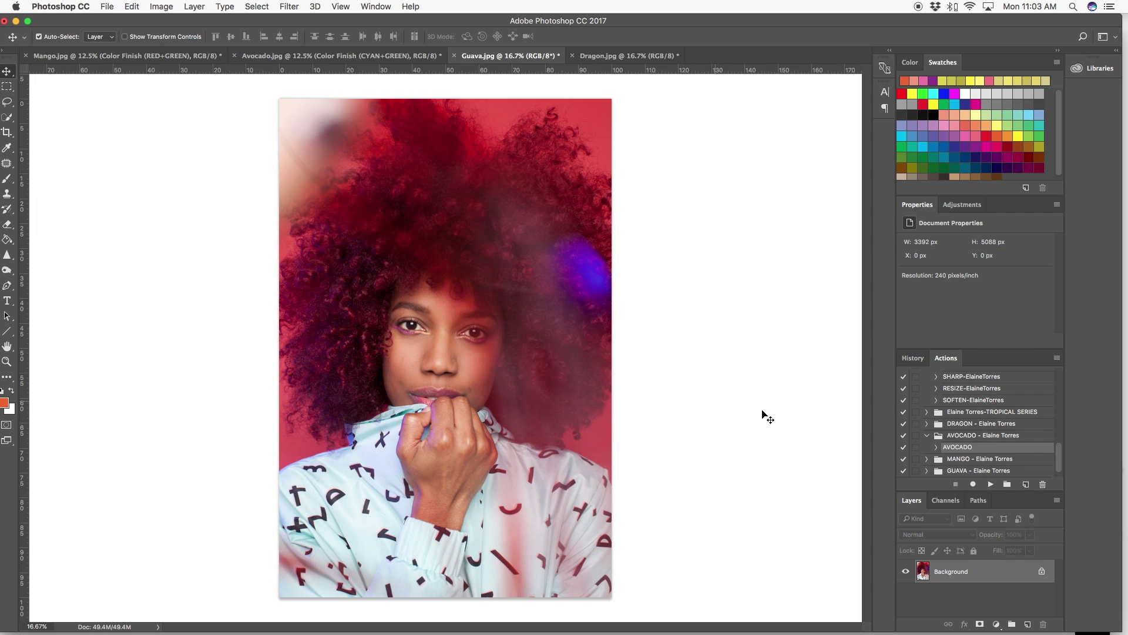
click(927, 436)
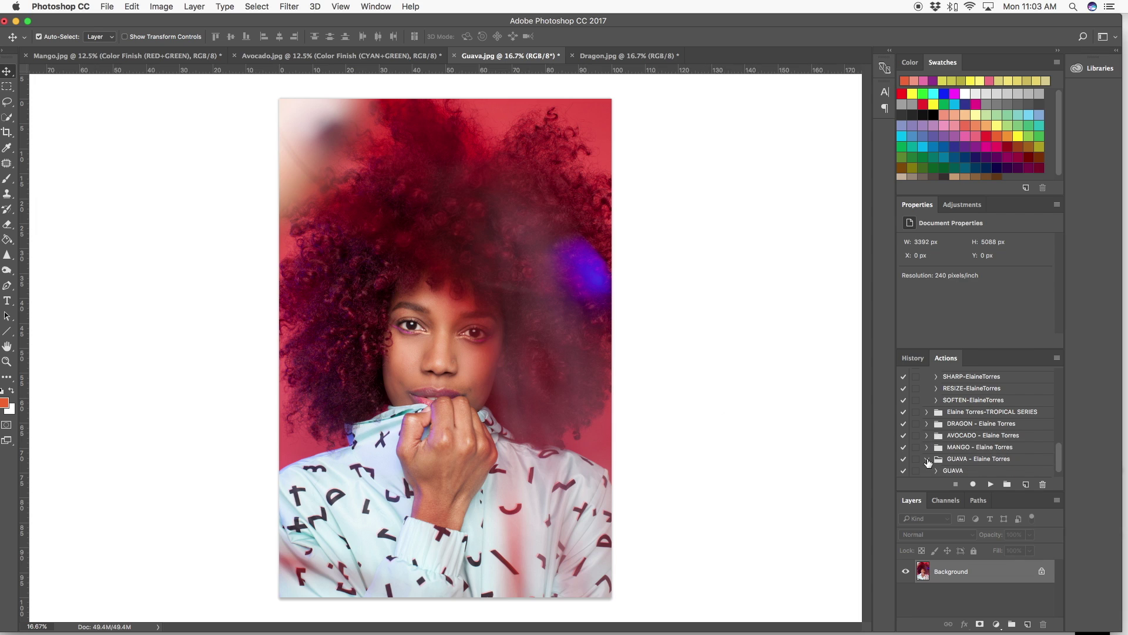
click(926, 459)
click(953, 459)
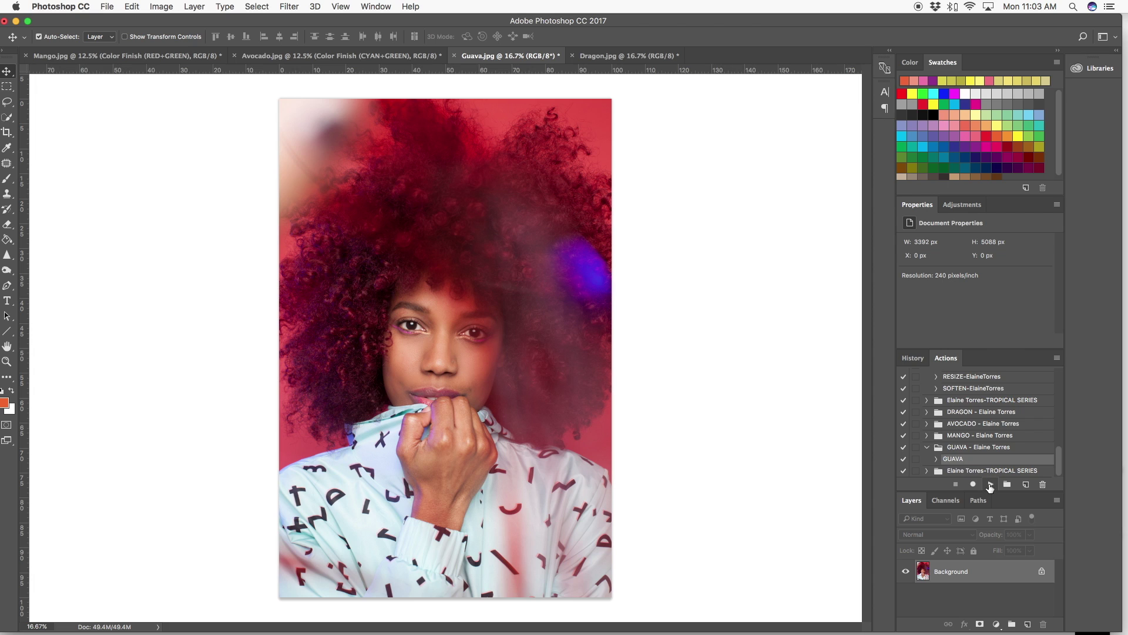
click(991, 485)
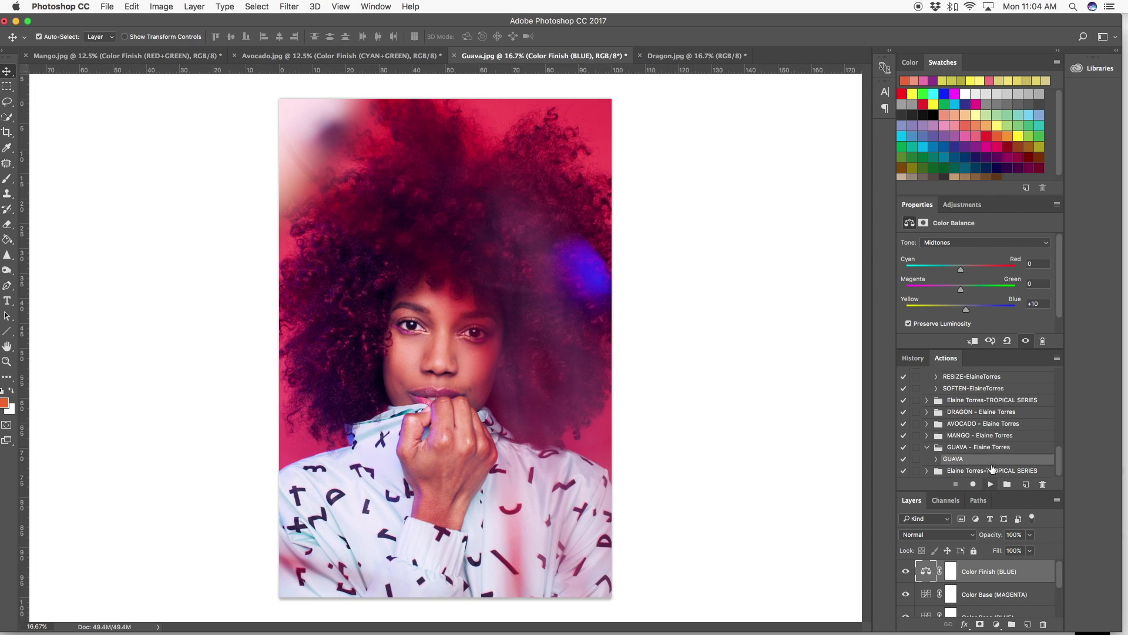
Switch to the Dragon.jpg document and run the DRAGON action on it
click(702, 56)
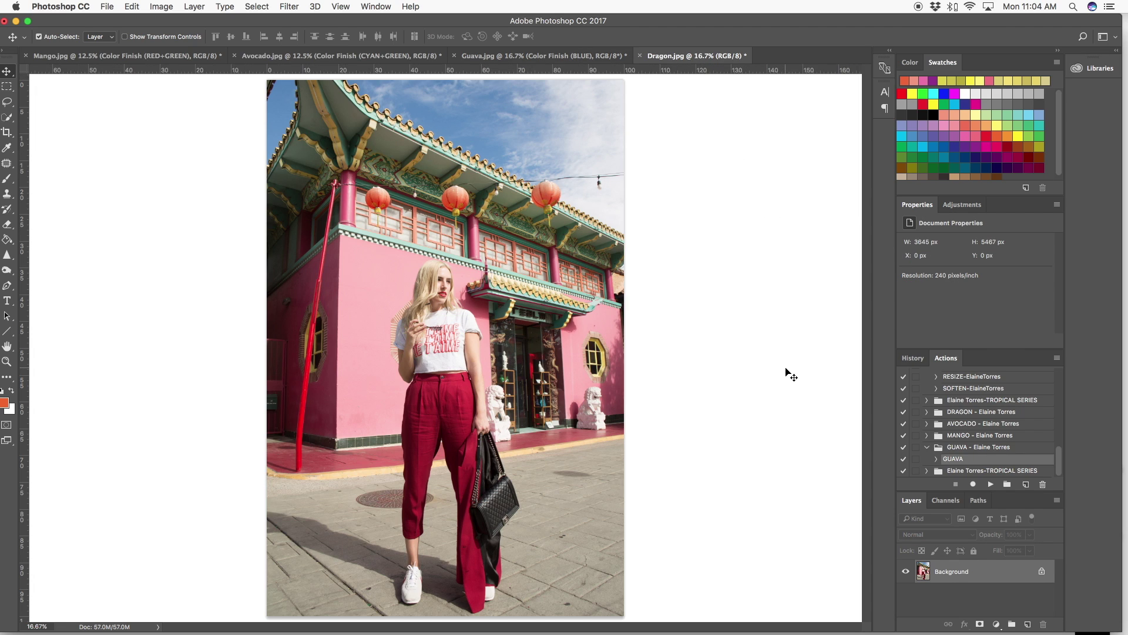
click(927, 450)
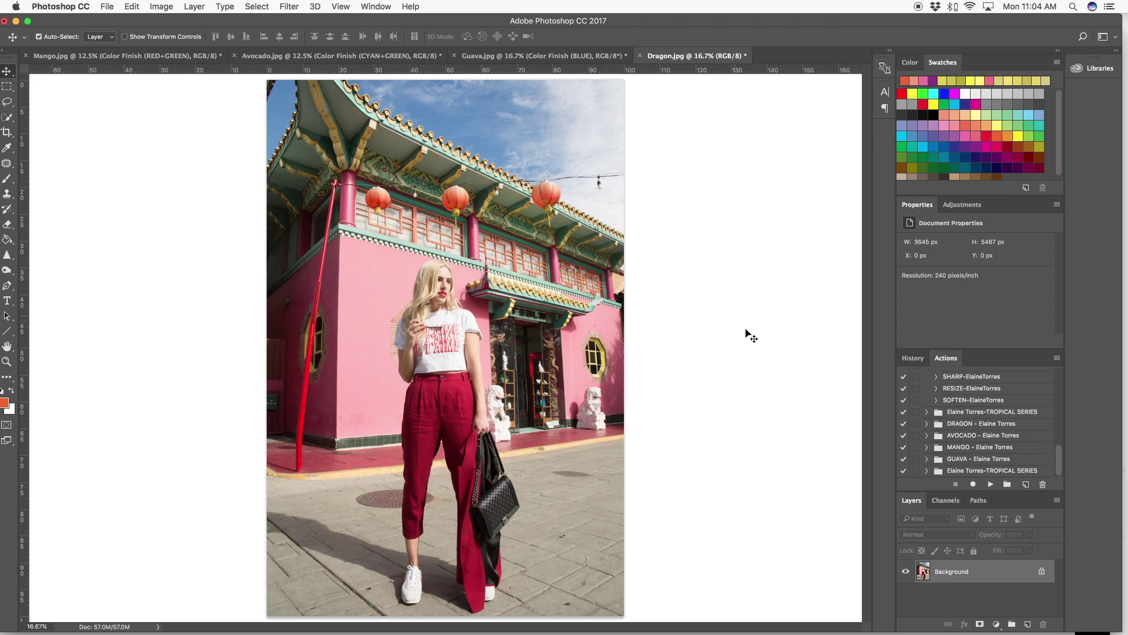
key(super+minus)
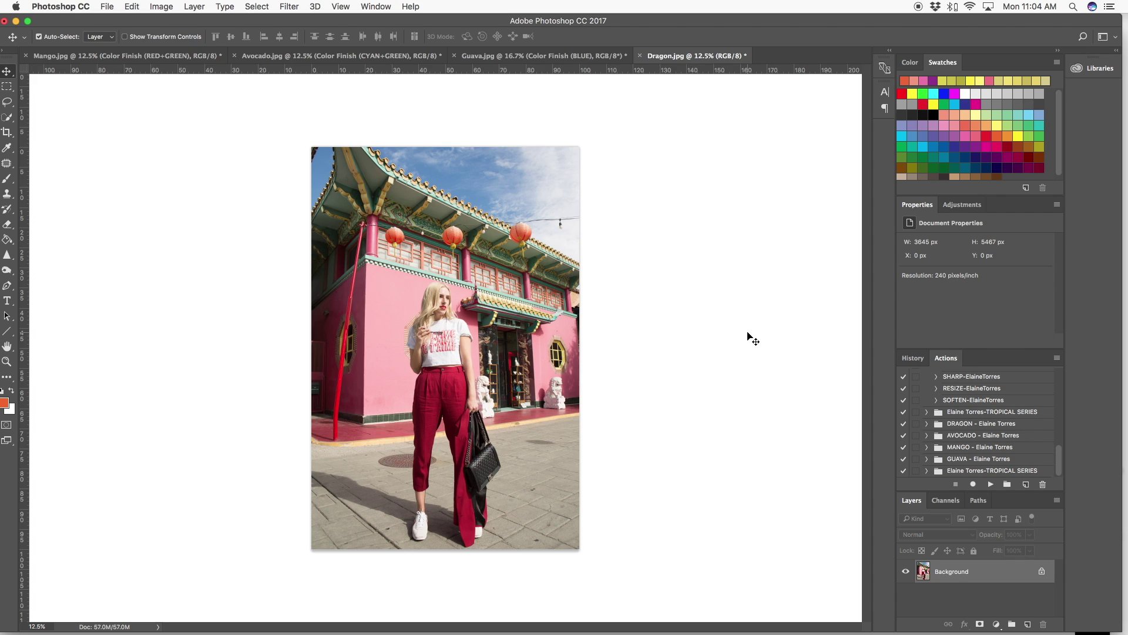
click(927, 423)
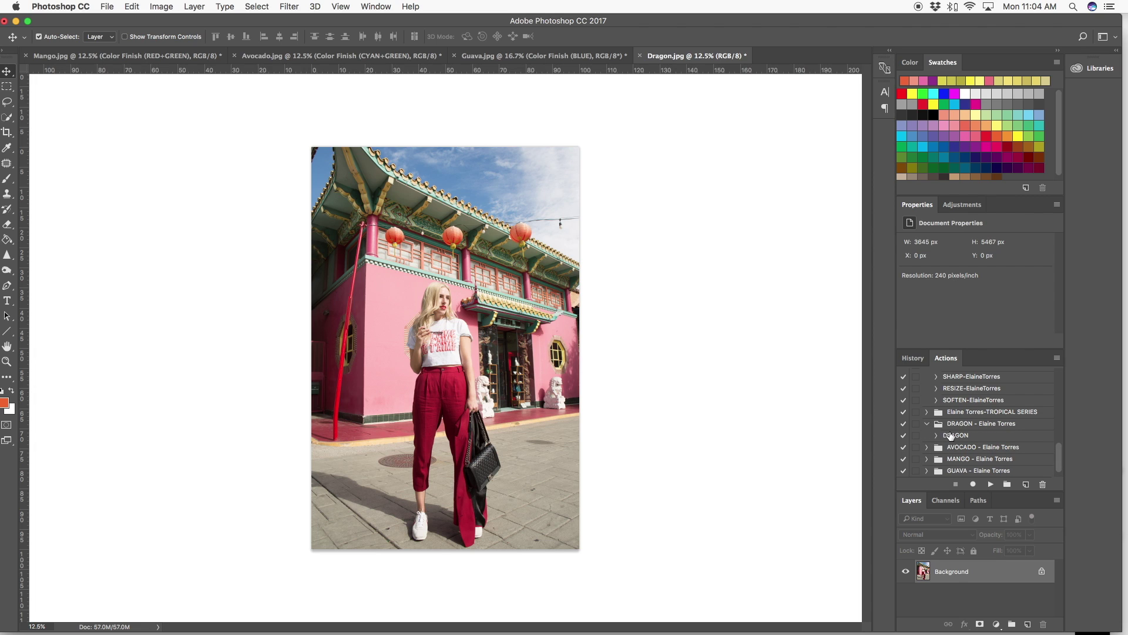
click(951, 436)
click(990, 484)
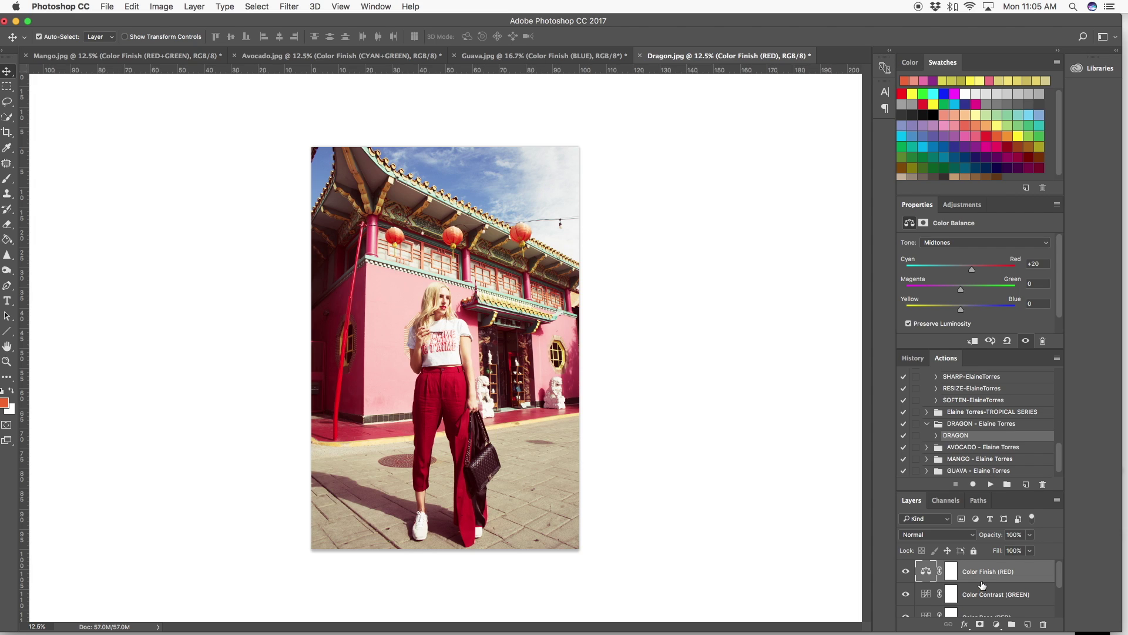
Compare Dragon.jpg with the Medium Contrast layer hidden and shown, and set that layer's opacity to 15%
scroll(982, 584, down, 3)
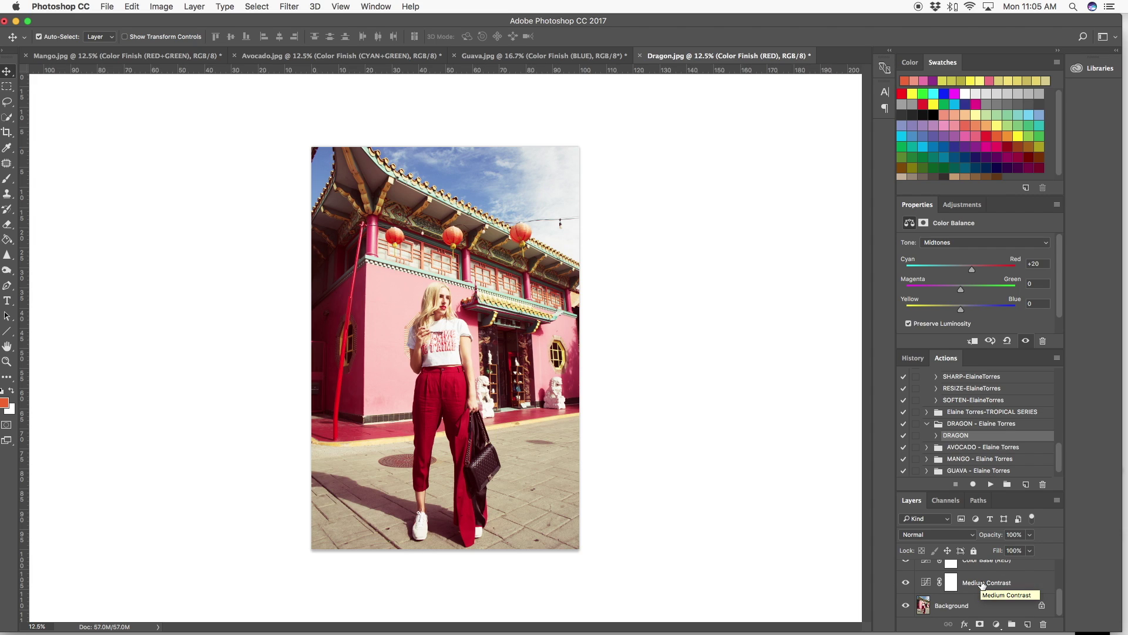
click(982, 583)
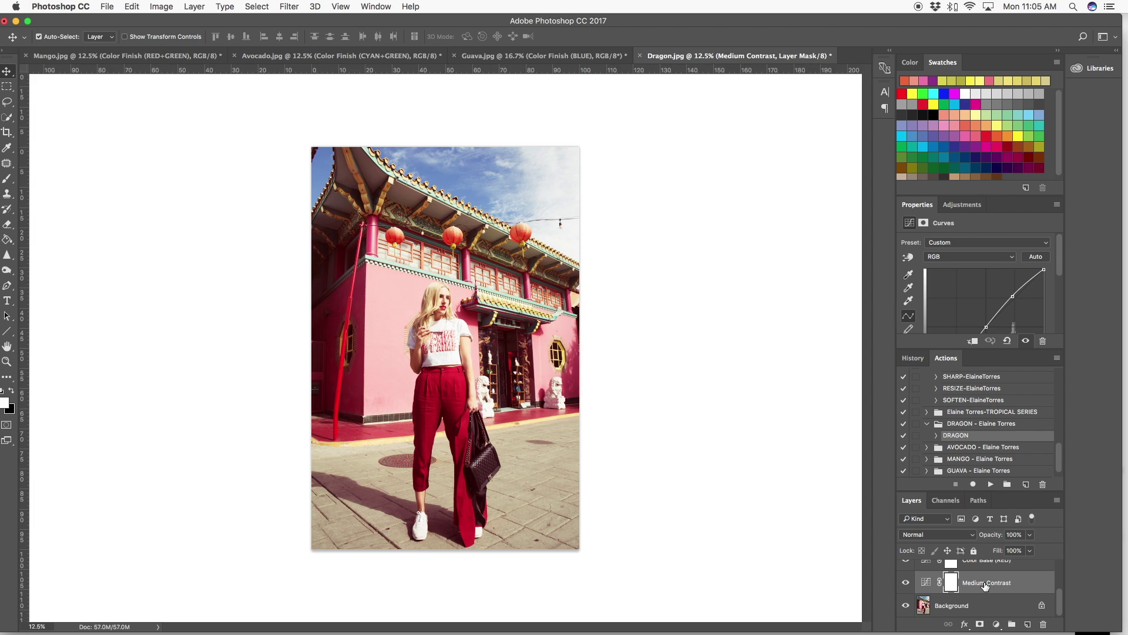
click(905, 583)
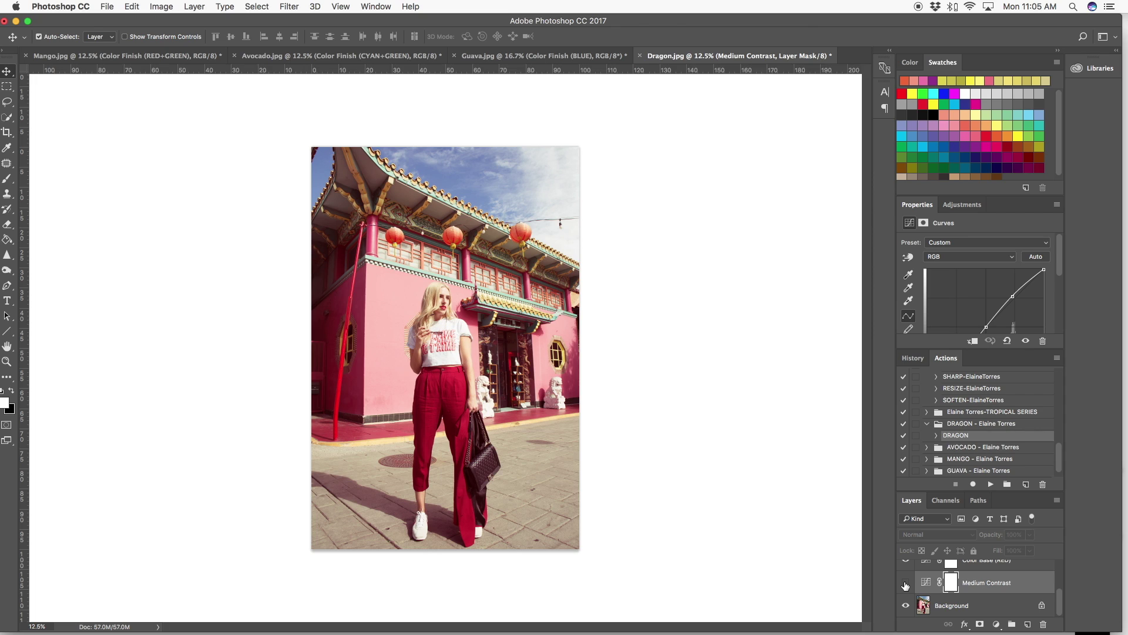
click(906, 583)
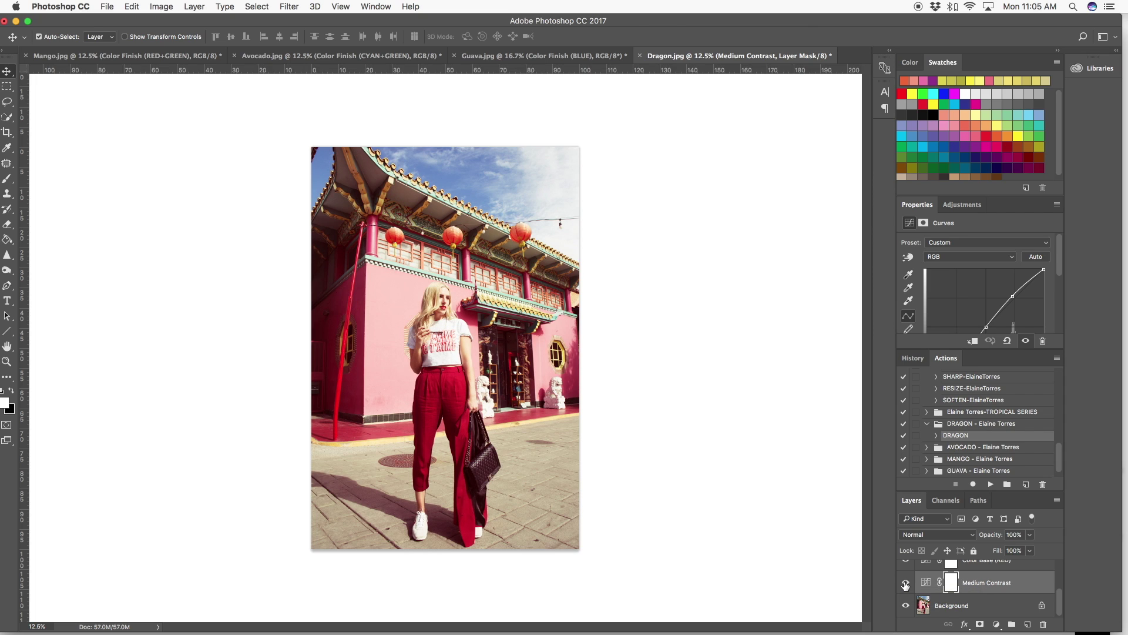
mouse_move(997, 538)
mouse_down()
mouse_move(946, 540)
mouse_move(992, 536)
mouse_up()
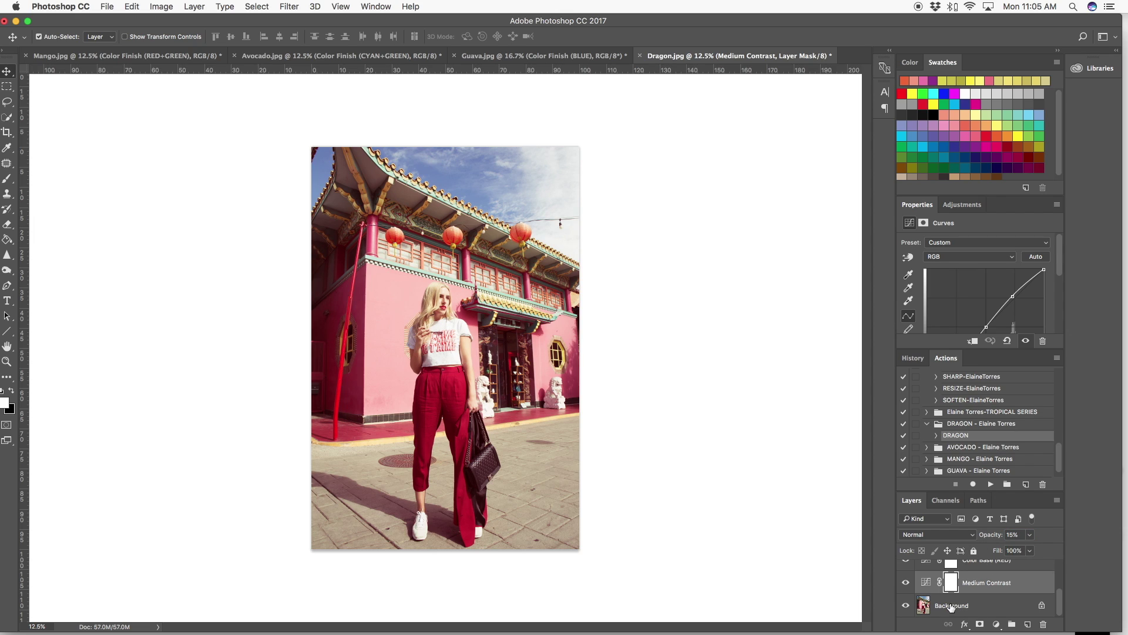
Set the opacity of the Color Base (RED) layer in Dragon.jpg to 70%
scroll(965, 592, up, 2)
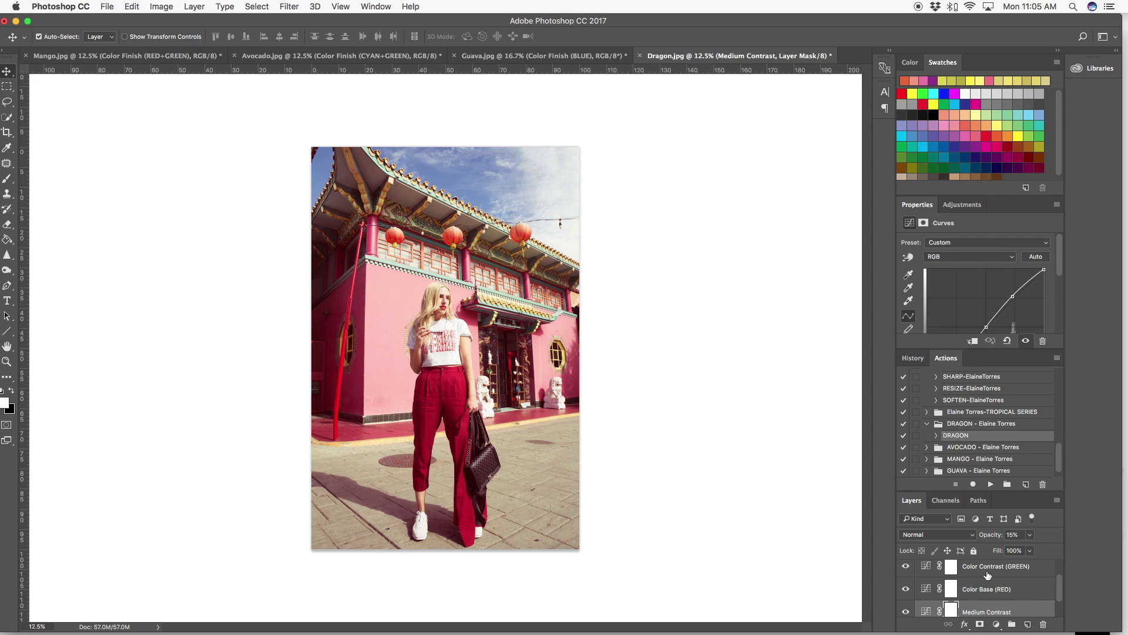
scroll(987, 596, up, 2)
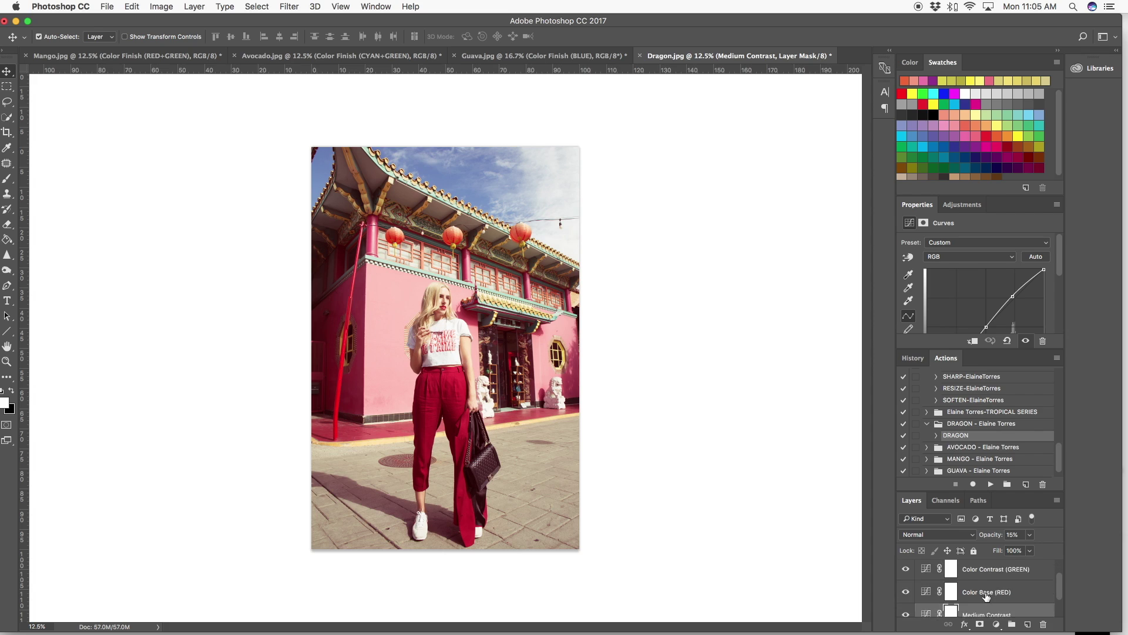
scroll(987, 590, down, 1)
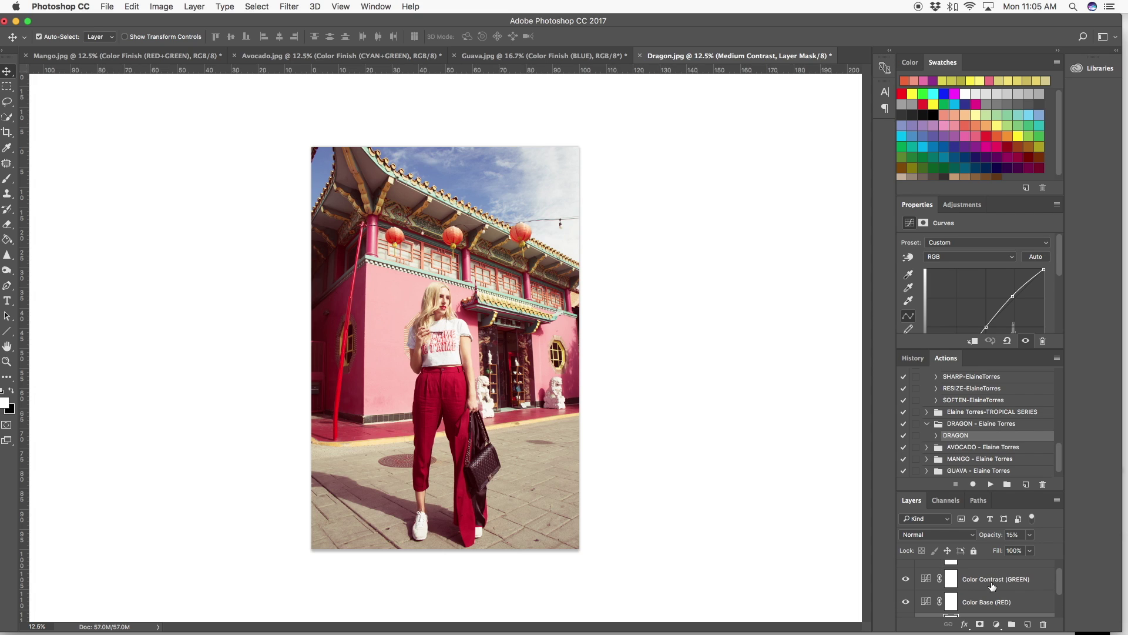
scroll(976, 602, down, 2)
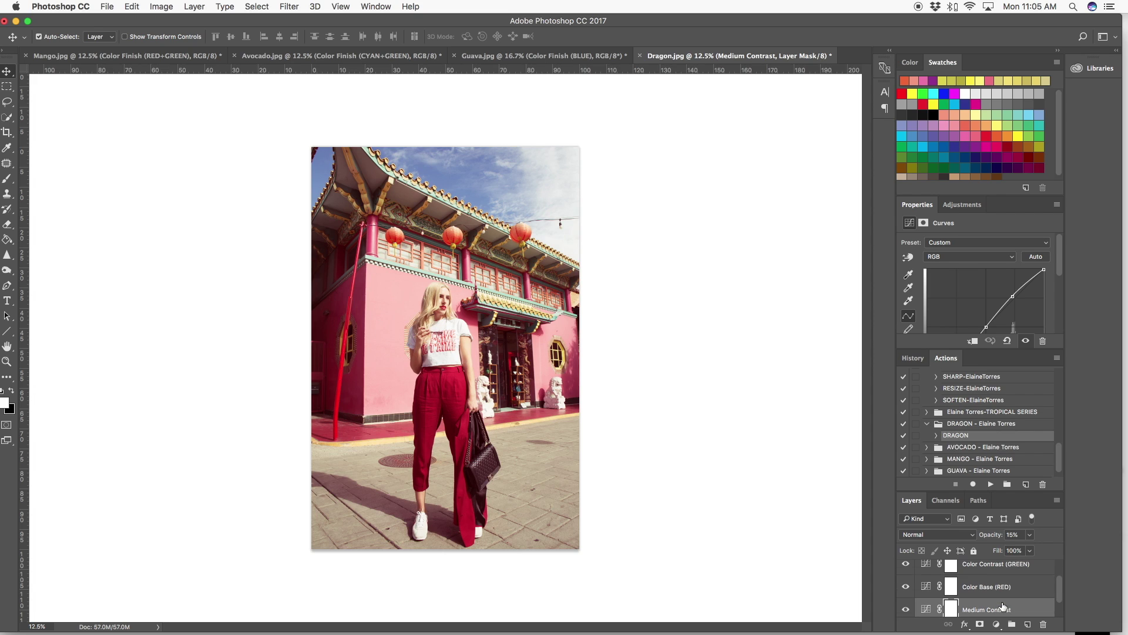
click(992, 588)
drag(993, 538, 975, 540)
Set the opacity of the Color Finish (RED) layer in Dragon.jpg to 60%
scroll(992, 590, up, 1)
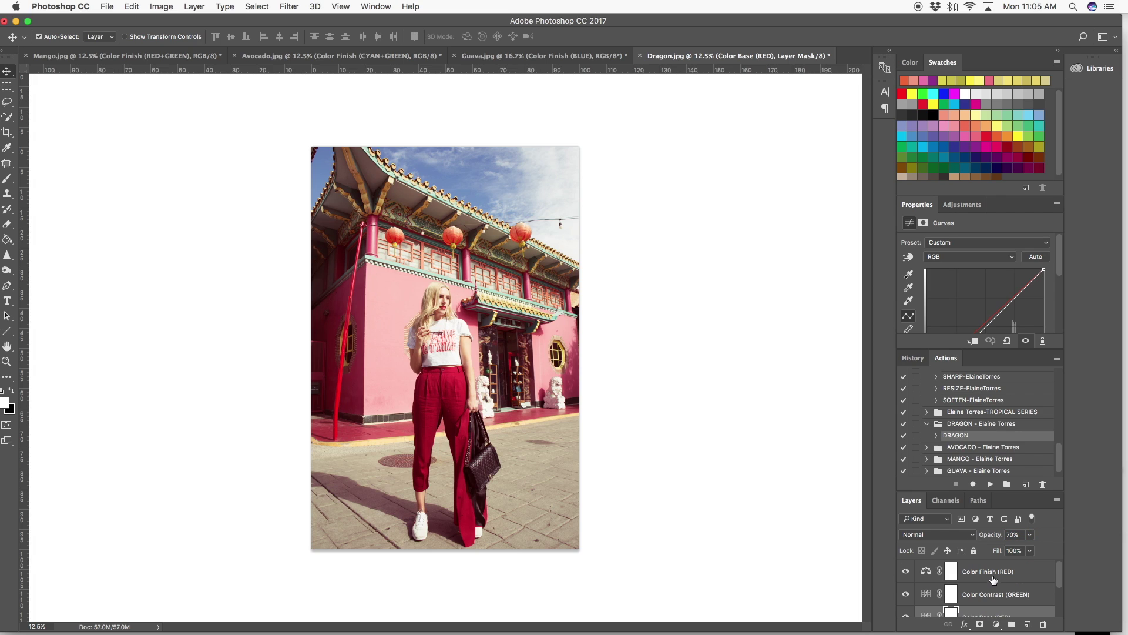
click(993, 580)
drag(994, 539, 969, 539)
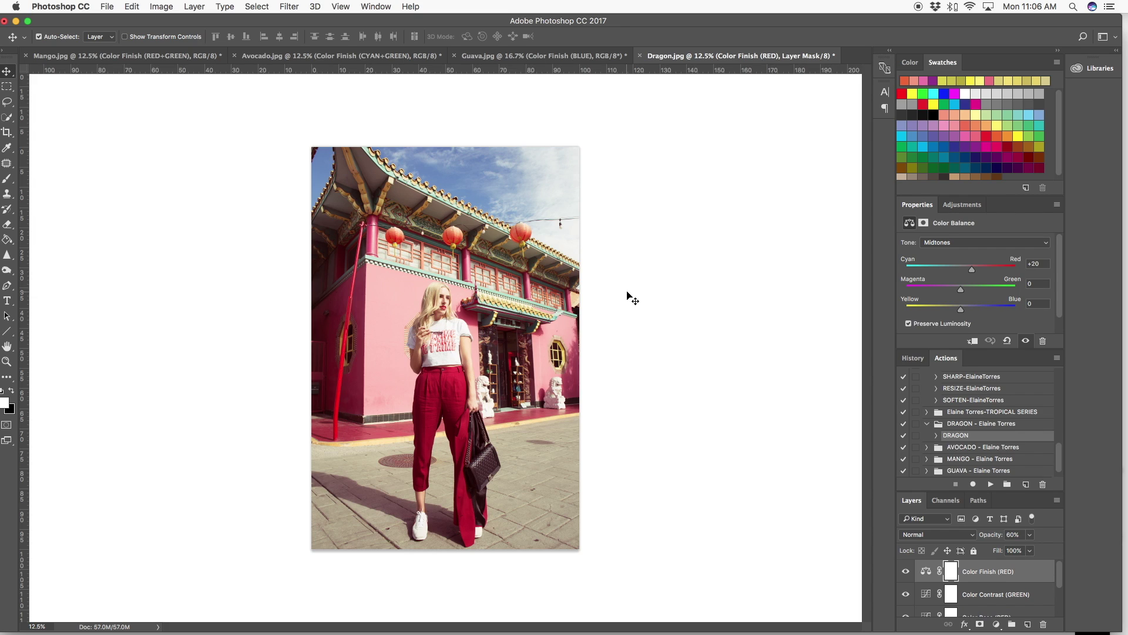
Duplicate the Background layer of Dragon.jpg and merge the copy with all adjustment layers up to Color Finish (RED)
scroll(976, 587, down, 3)
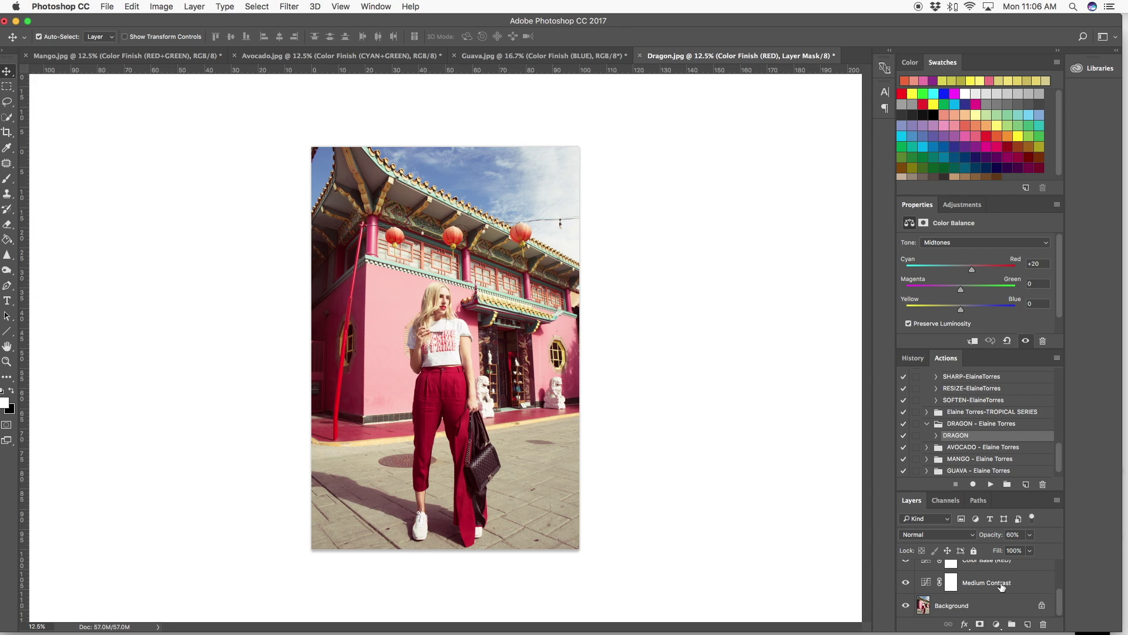
click(974, 605)
key(super+j)
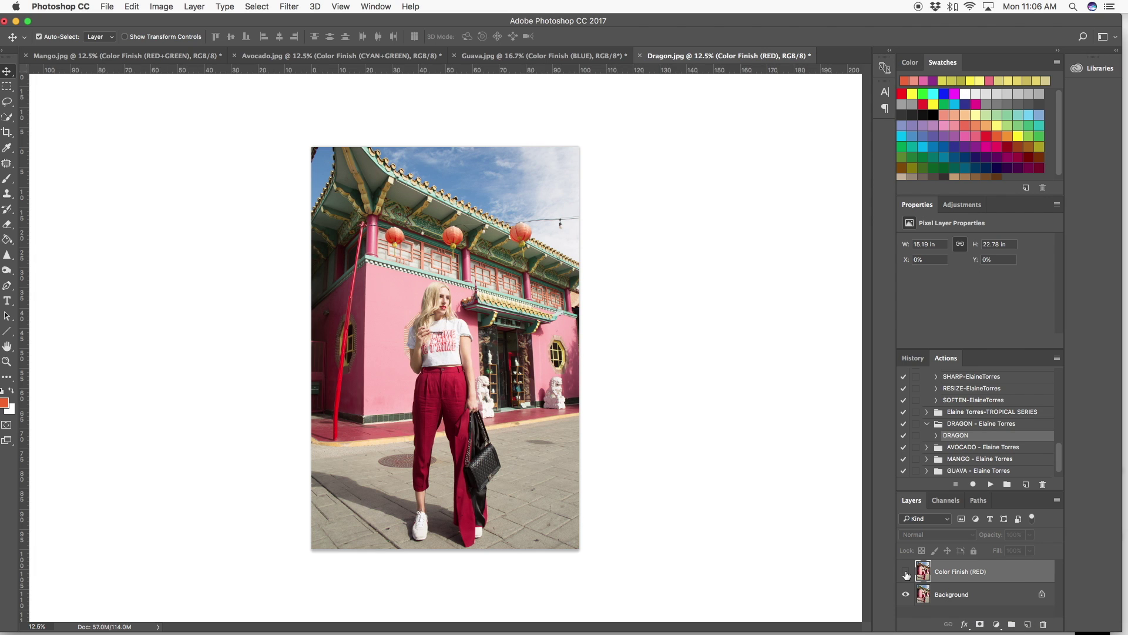
Toggle the visibility of the merged Color Finish (RED) layer to compare the photo before and after the edit
click(906, 573)
click(907, 572)
click(906, 571)
Switch back to the Guava.jpg and Avocado.jpg documents to review the edited photos
click(533, 57)
click(396, 57)
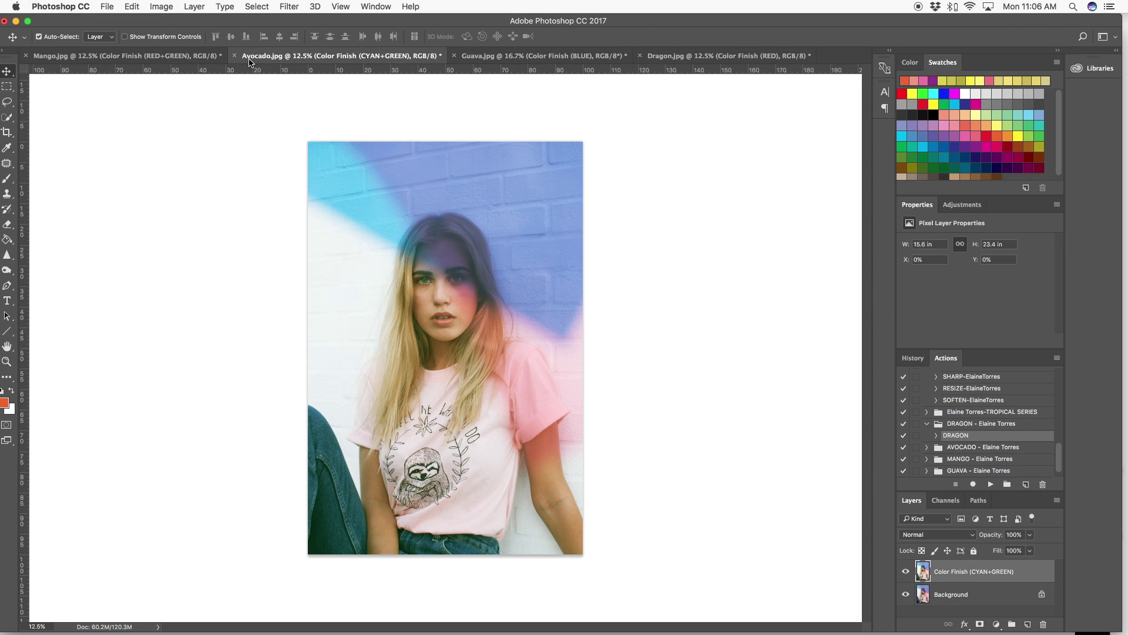
Examine the edited Avocado.jpg and Mango.jpg portraits enlarged to 16.7% zoom
key(super+equal)
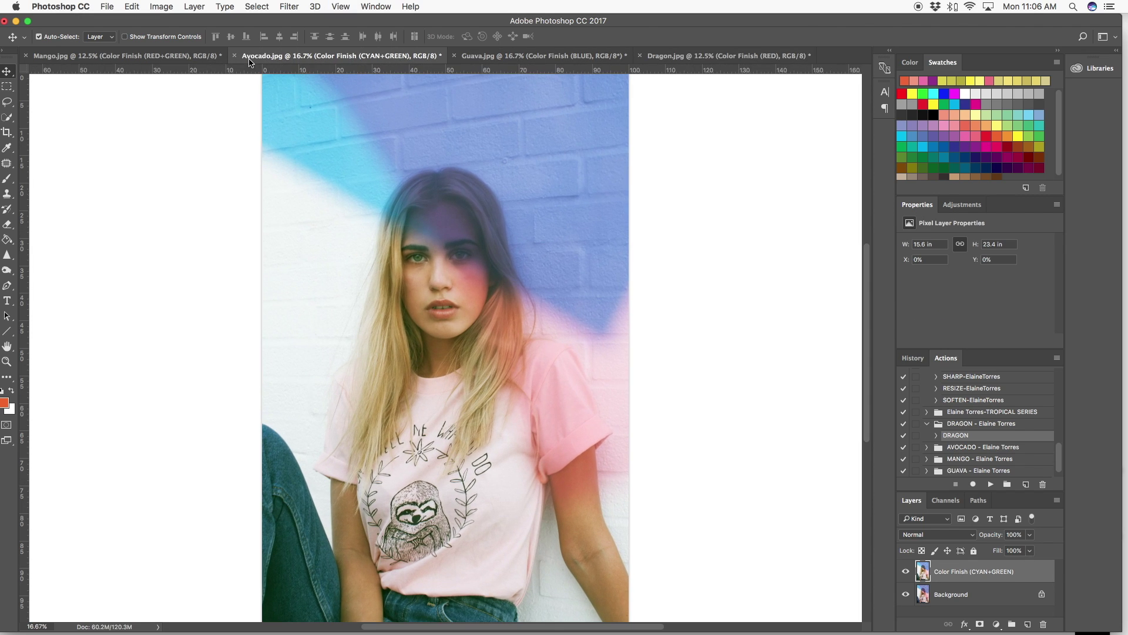
click(196, 63)
key(super+equal)
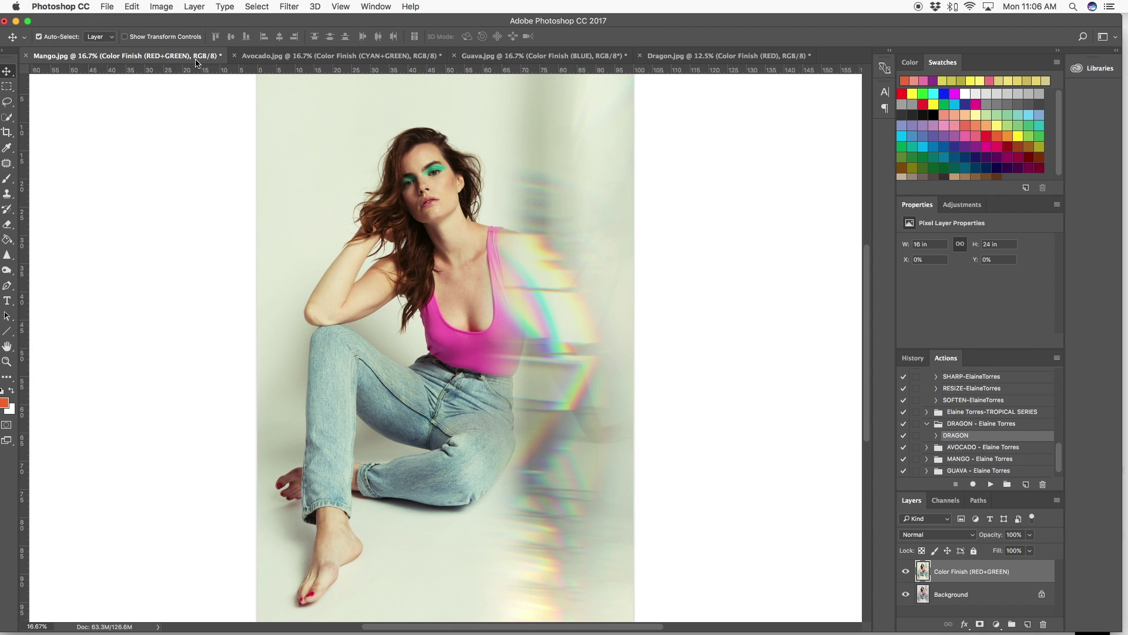
scroll(704, 302, up, 5)
scroll(703, 302, down, 5)
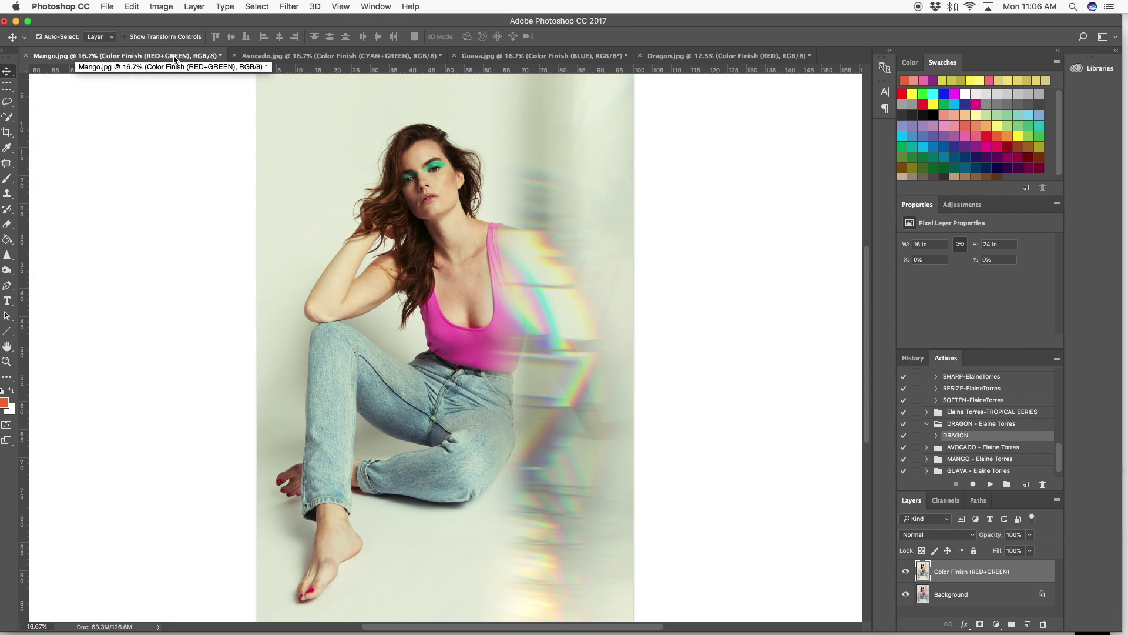
Review the edited portraits in Avocado.jpg and Guava.jpg, and collapse the DRAGON action set
click(286, 59)
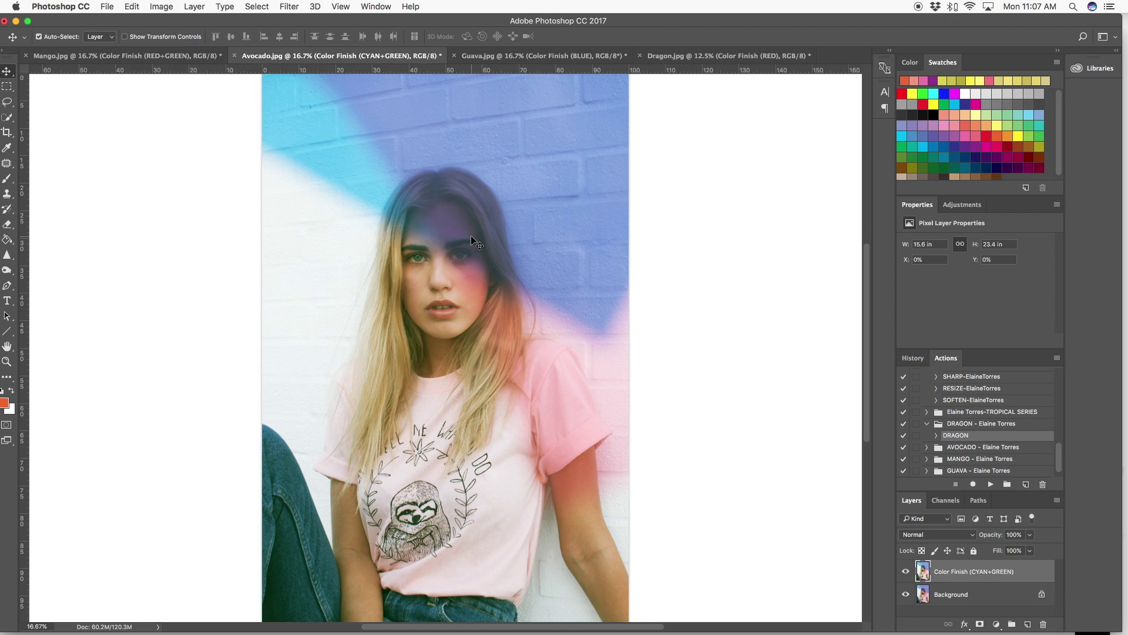
key(ctrl+Tab)
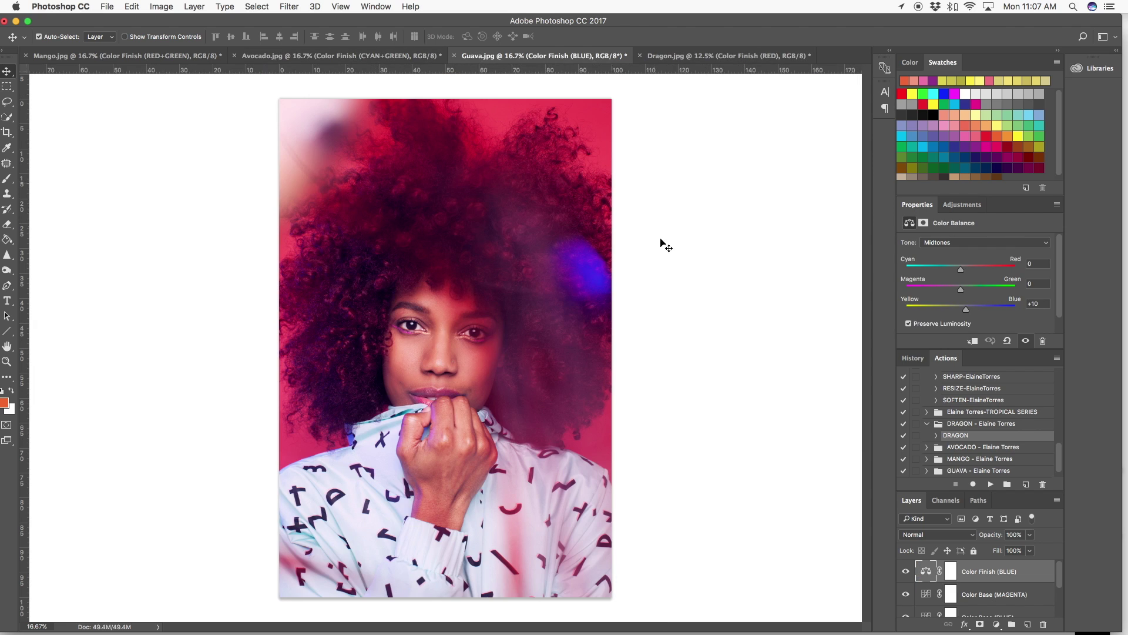
click(927, 424)
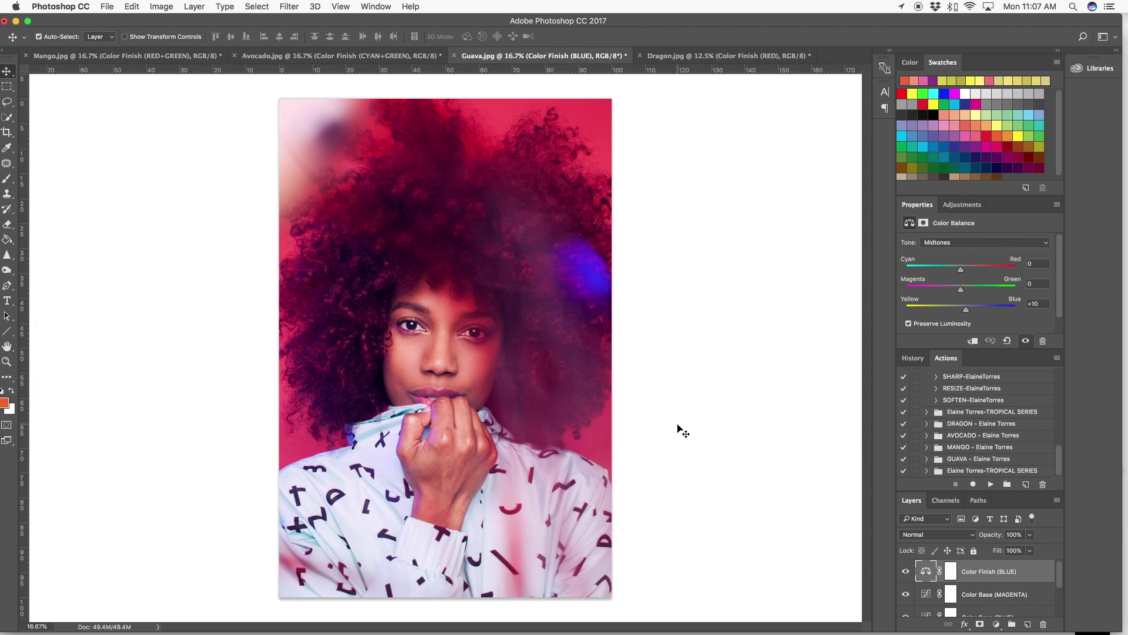